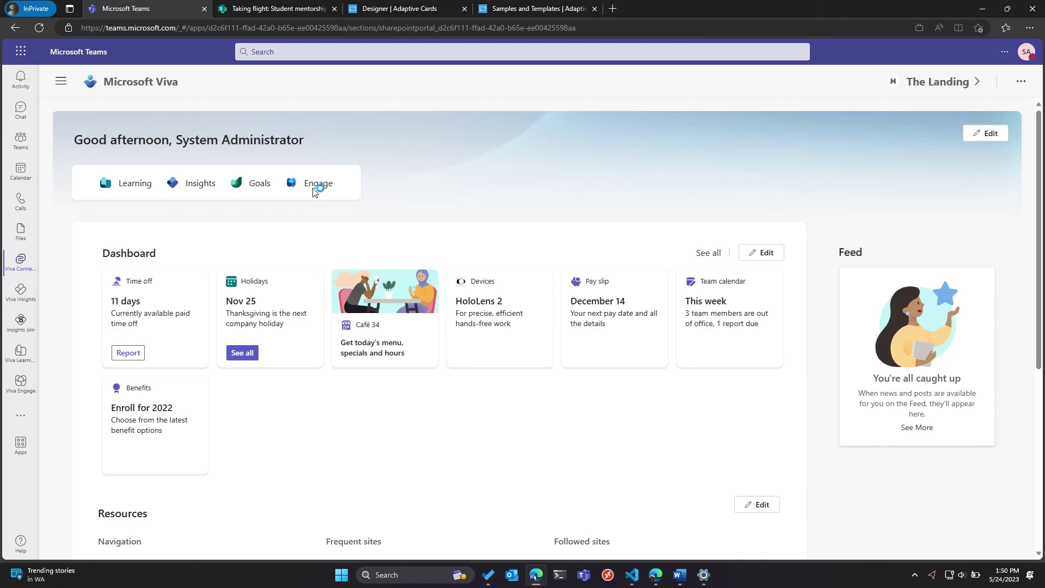
# Step: Look over the Viva Connections home page, from the dashboard cards and feed to the Resources section
pyautogui.scroll(-3, 364, 390)
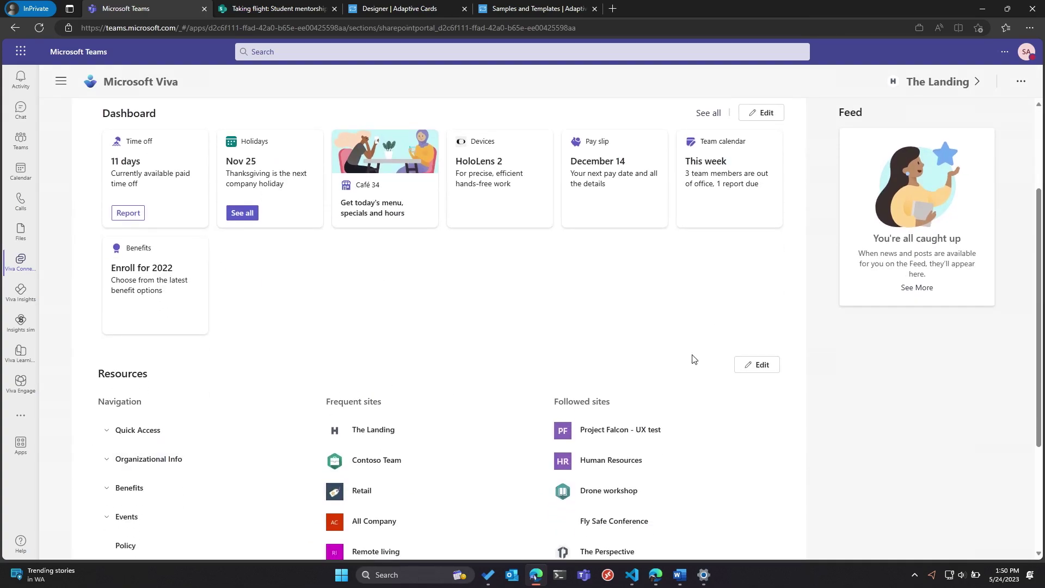
pyautogui.scroll(3, 691, 359)
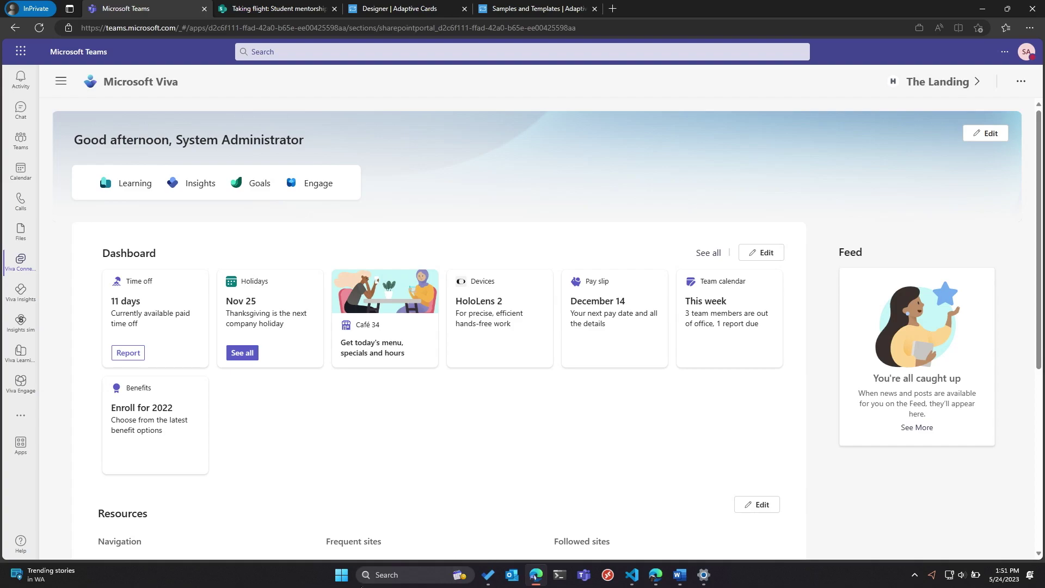
pyautogui.scroll(-2, 441, 491)
pyautogui.scroll(-4, 441, 491)
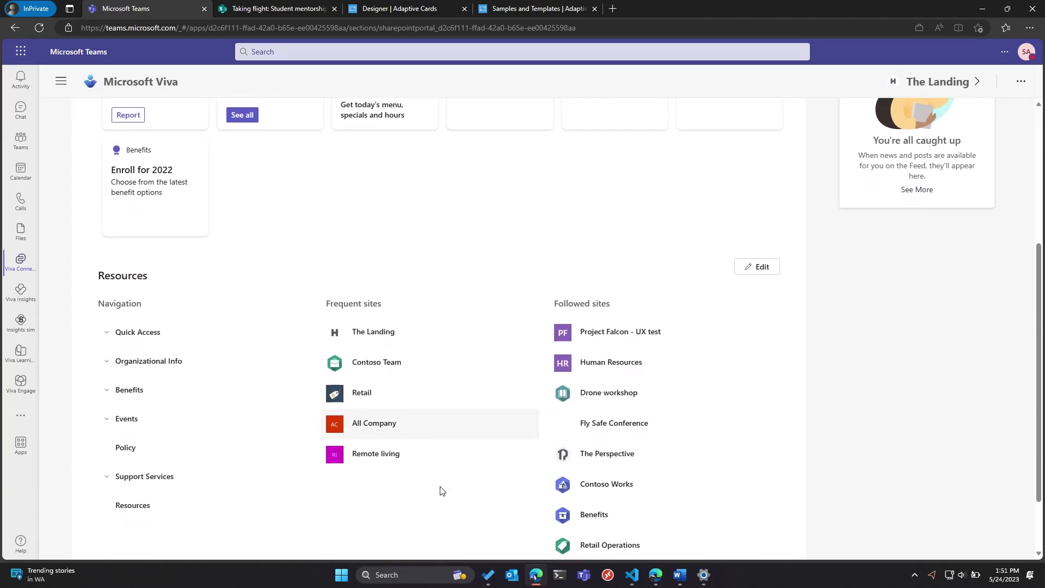
pyautogui.scroll(1, 441, 491)
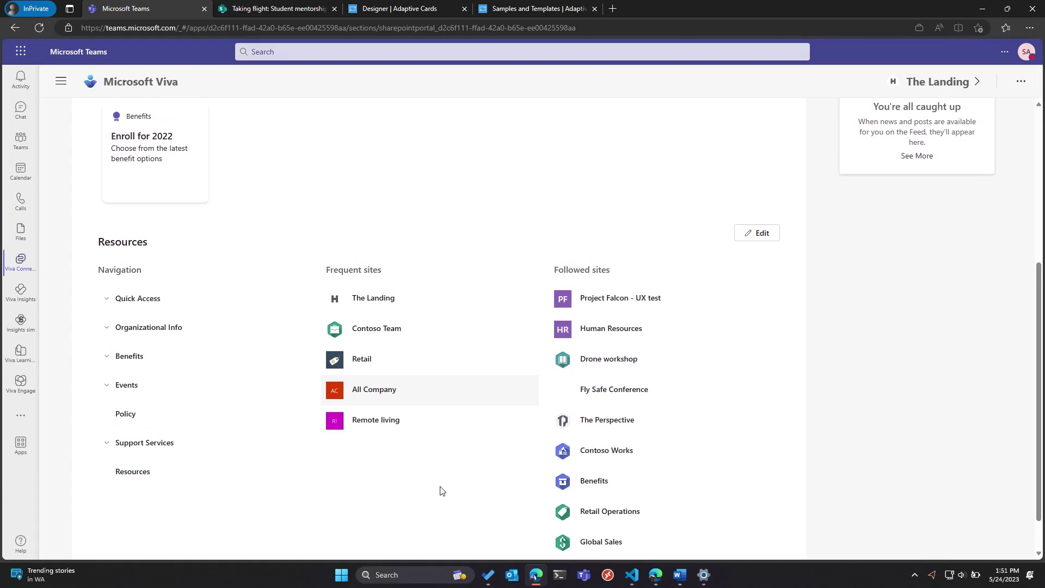
pyautogui.scroll(1, 441, 491)
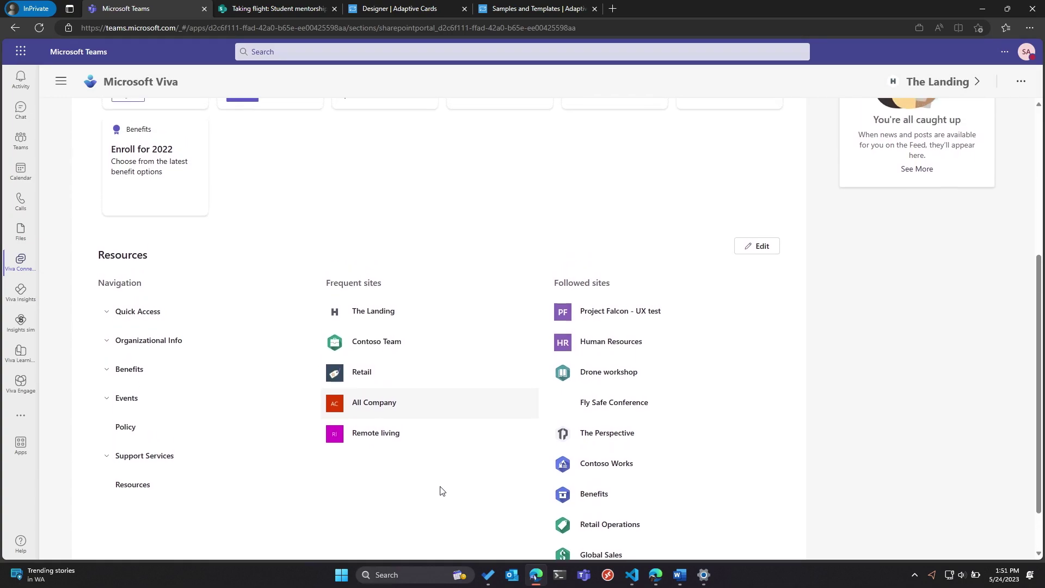
pyautogui.scroll(4, 441, 491)
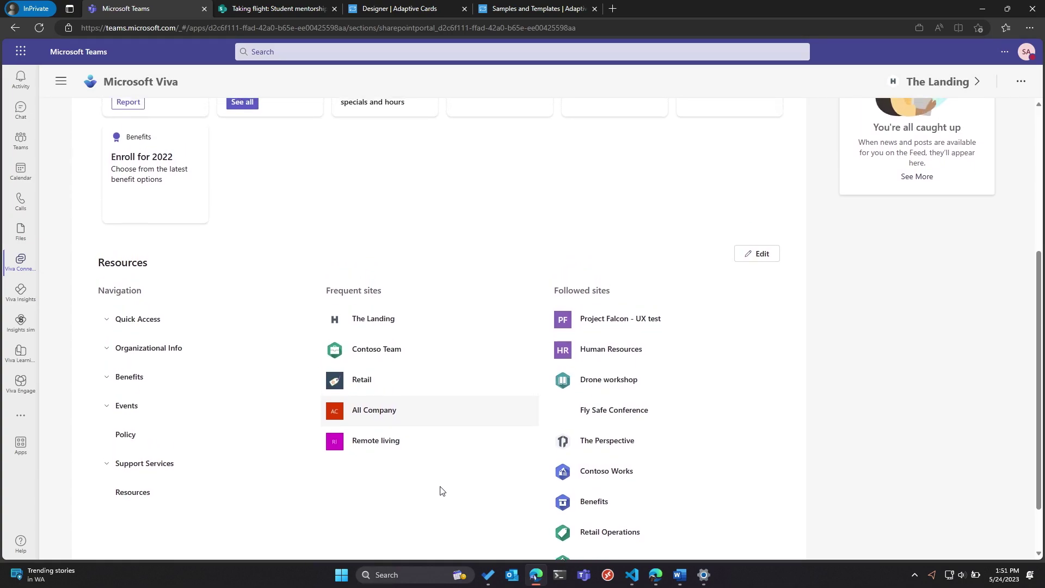
pyautogui.scroll(1, 441, 491)
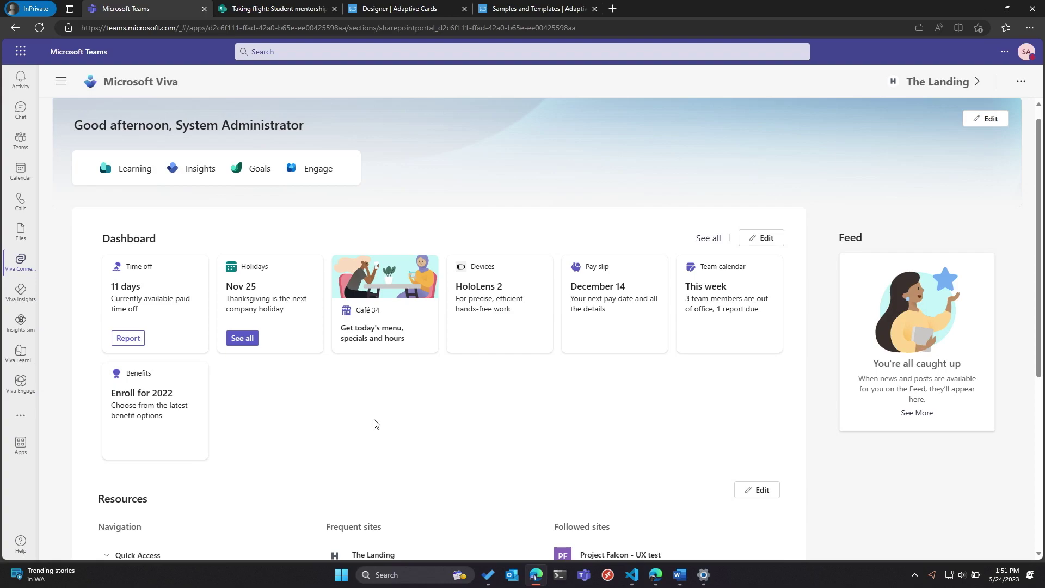
# Step: Open the Café 34 card, browse its menu of cuisines and venues, and close the card view
pyautogui.click(407, 300)
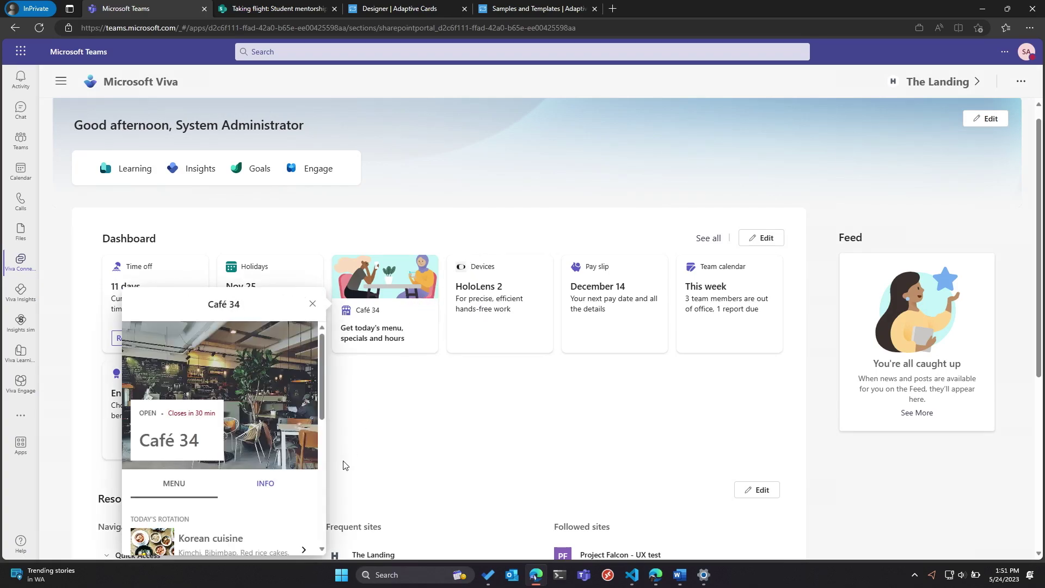
pyautogui.scroll(-8, 290, 509)
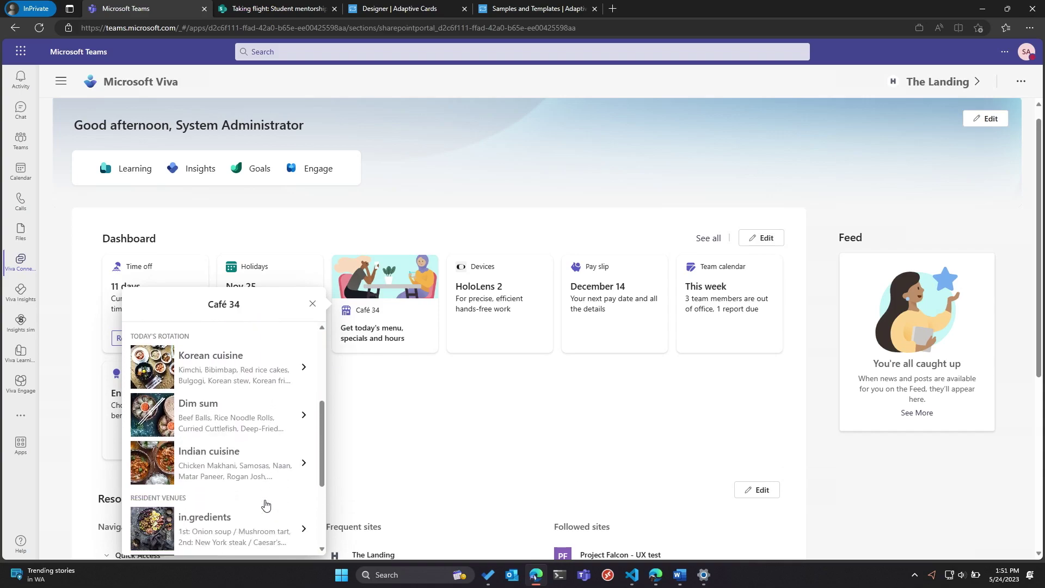
pyautogui.scroll(8, 265, 503)
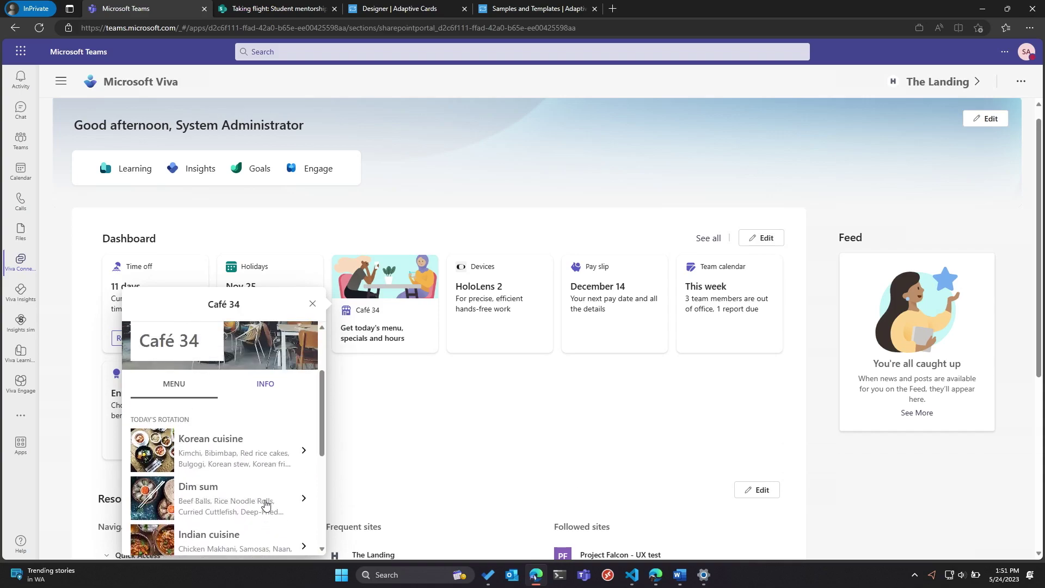
pyautogui.click(490, 437)
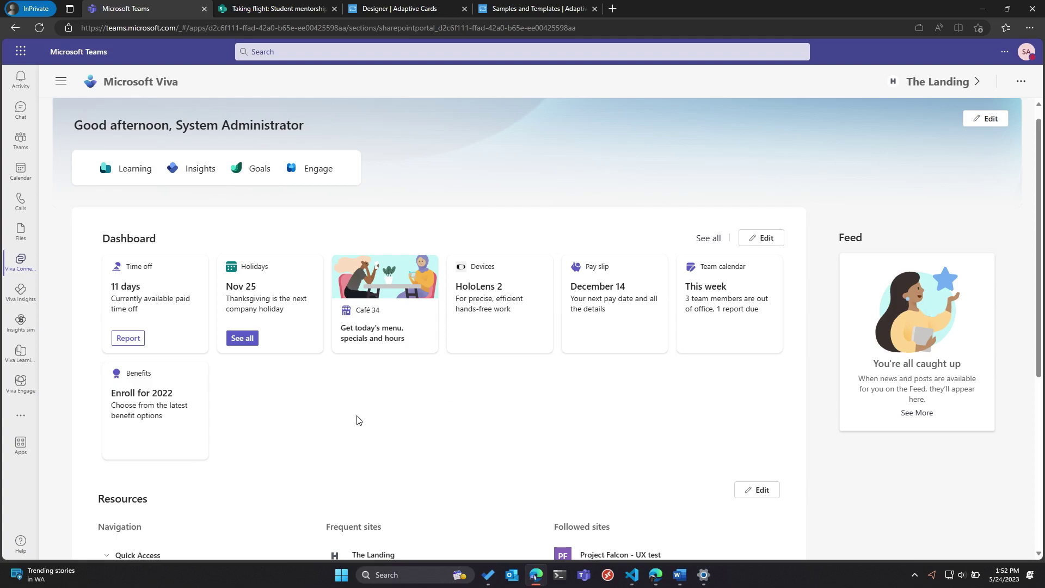
# Step: Show the Viva Connections global navigation with the Contoso links and followed sites, and close it again
pyautogui.scroll(-1, 325, 445)
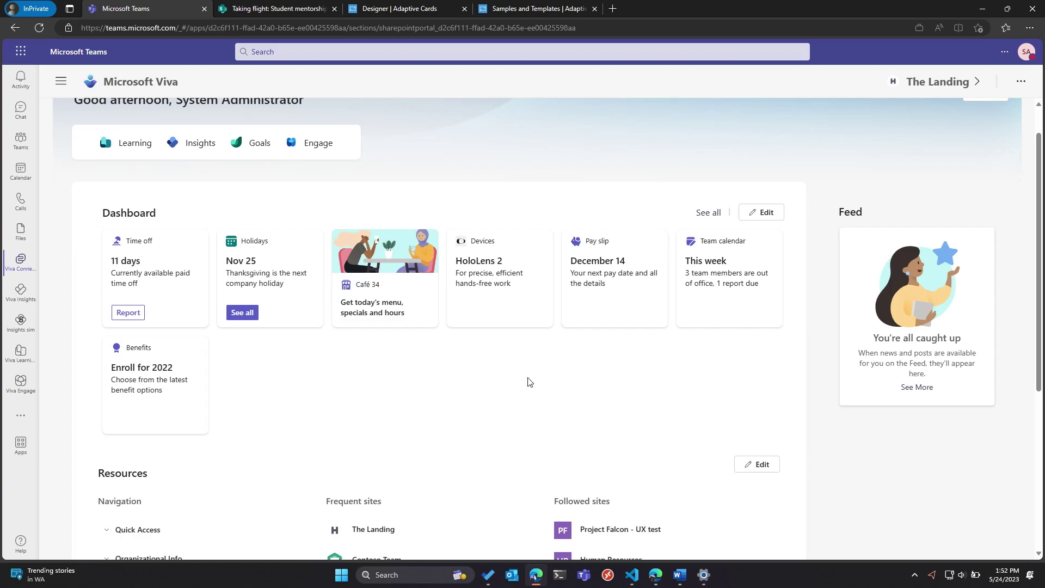
pyautogui.scroll(1, 342, 439)
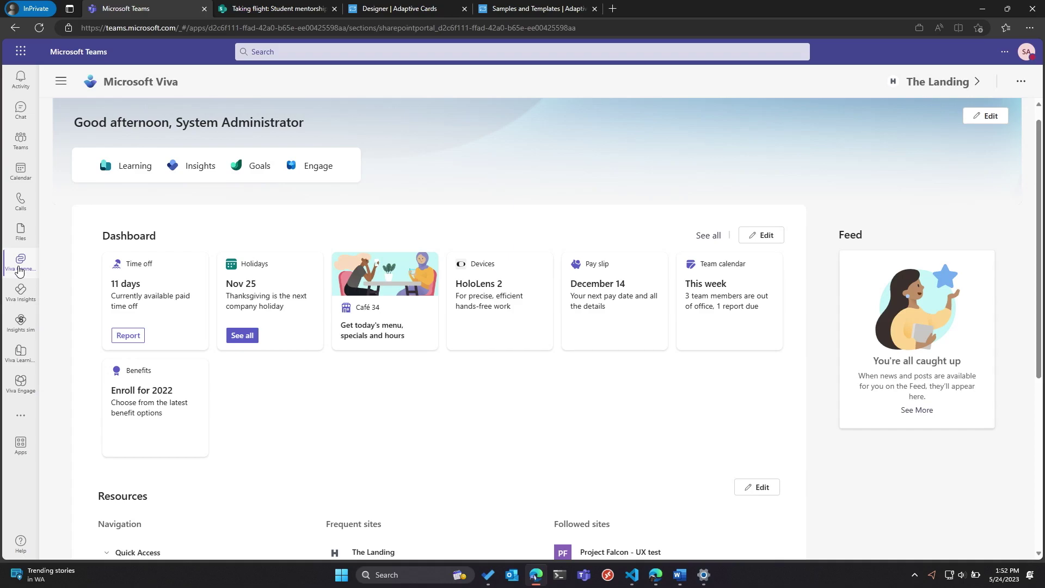
pyautogui.click(19, 269)
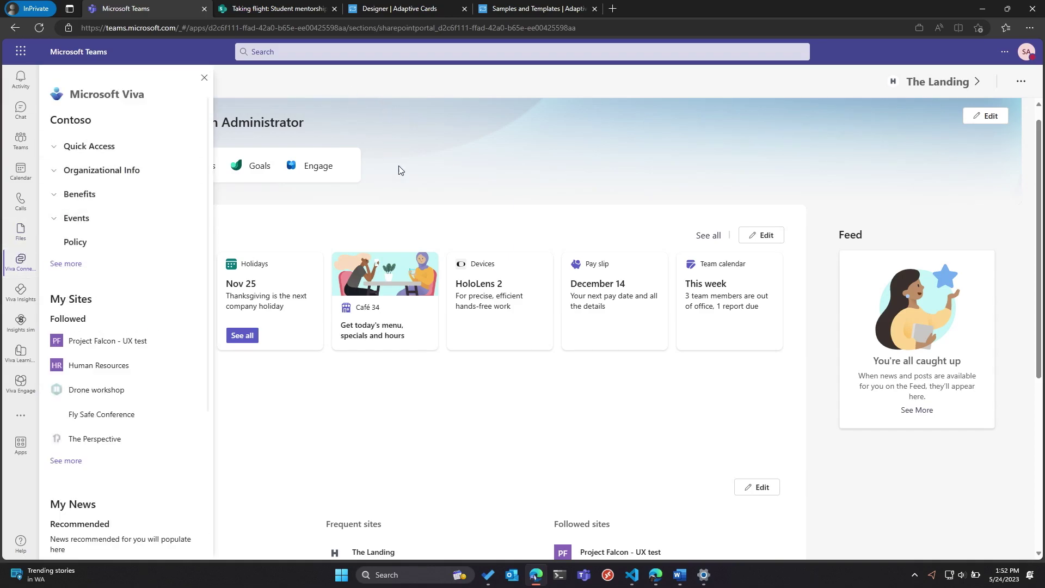
pyautogui.click(273, 432)
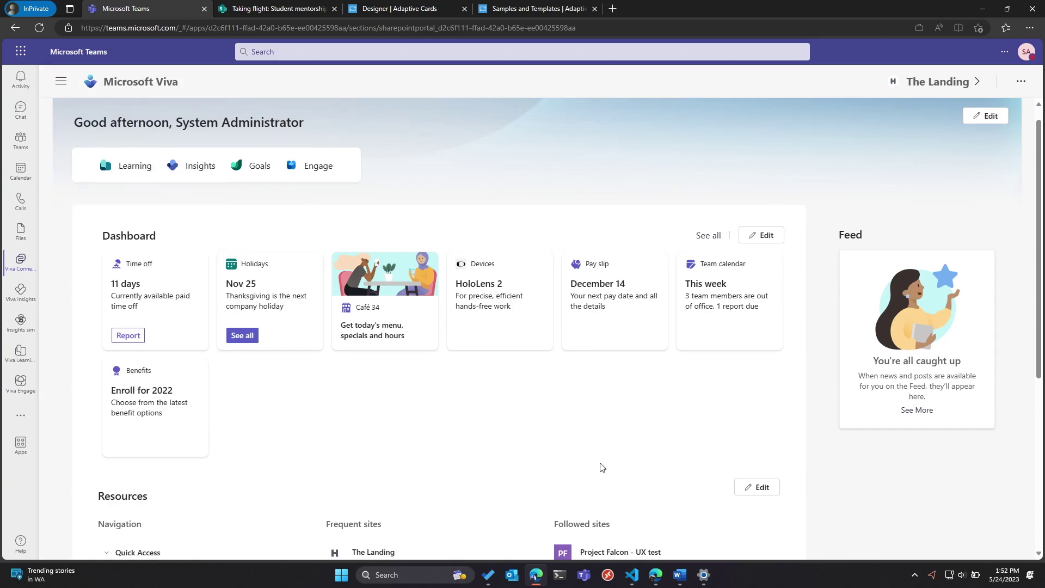
# Step: Add a Teams app card for Viva Sales to the dashboard and republish the dashboard
pyautogui.click(772, 242)
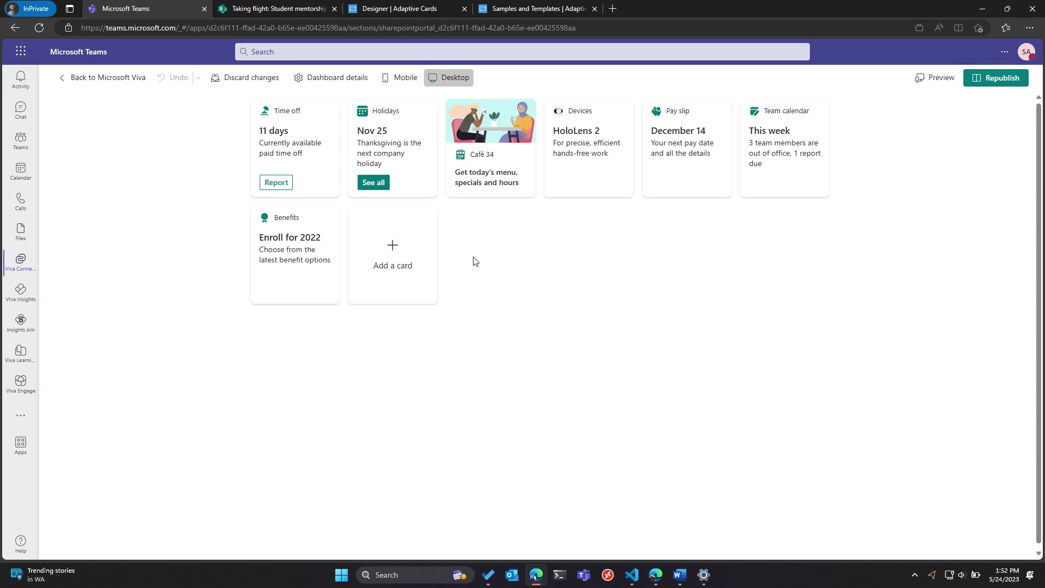
pyautogui.click(396, 264)
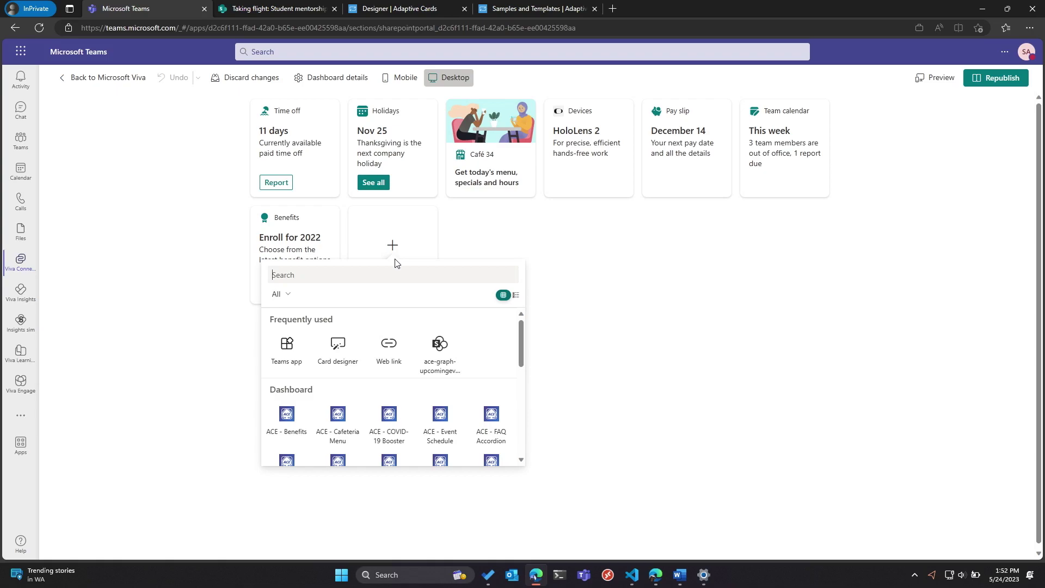
pyautogui.click(297, 352)
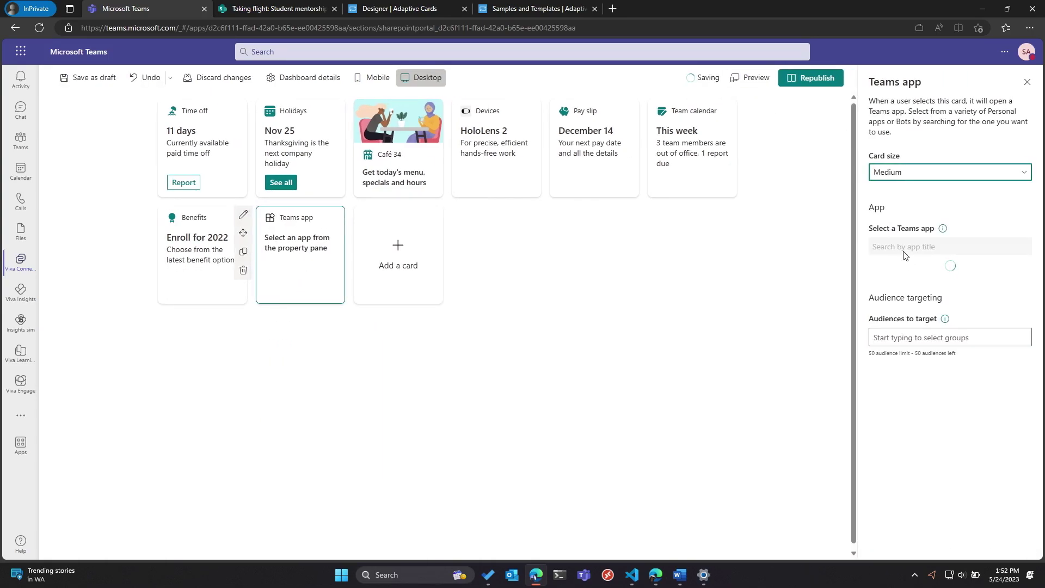
pyautogui.click(905, 251)
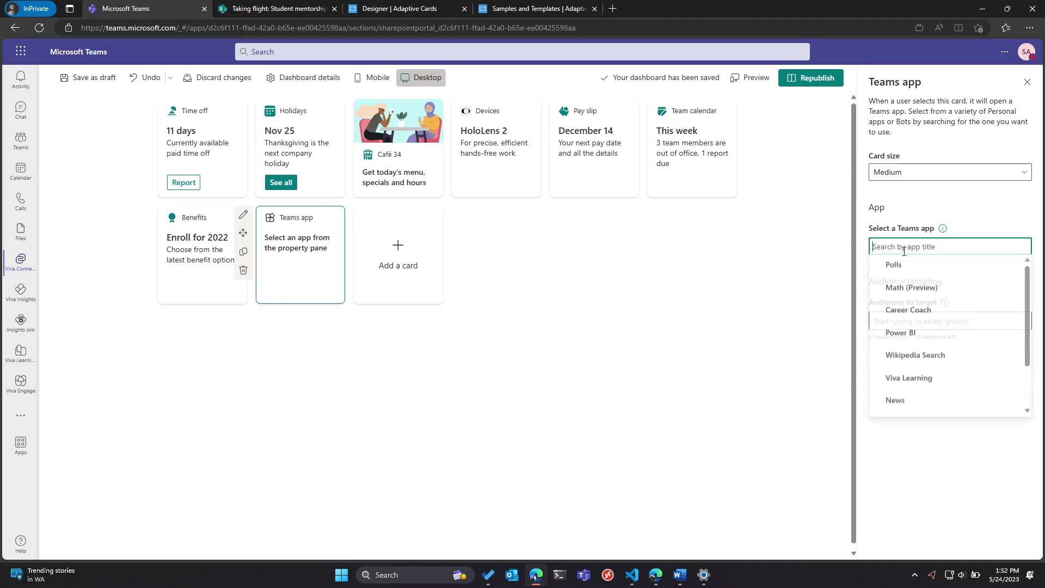
pyautogui.write('viva sales')
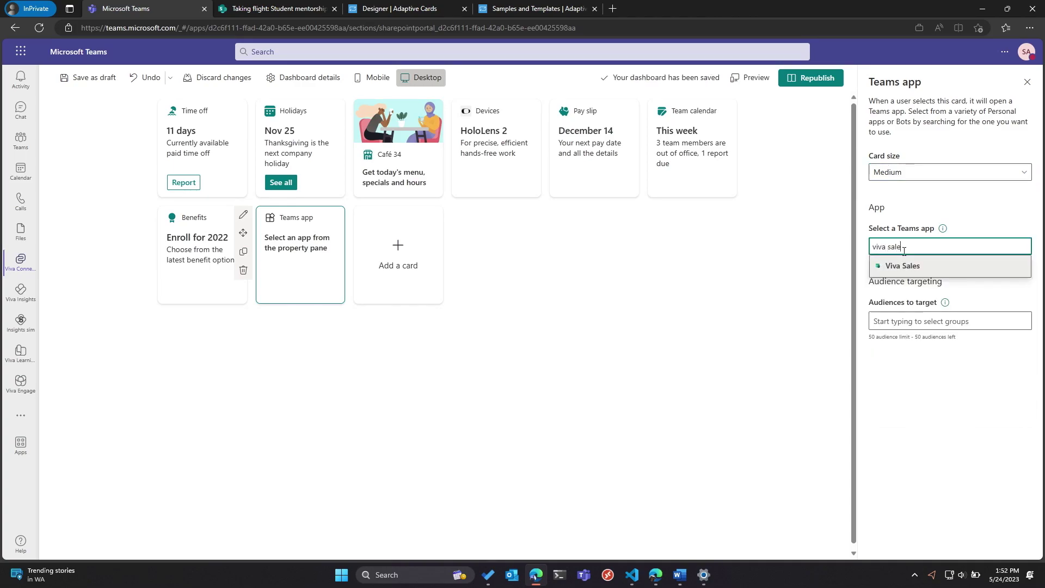
pyautogui.click(897, 269)
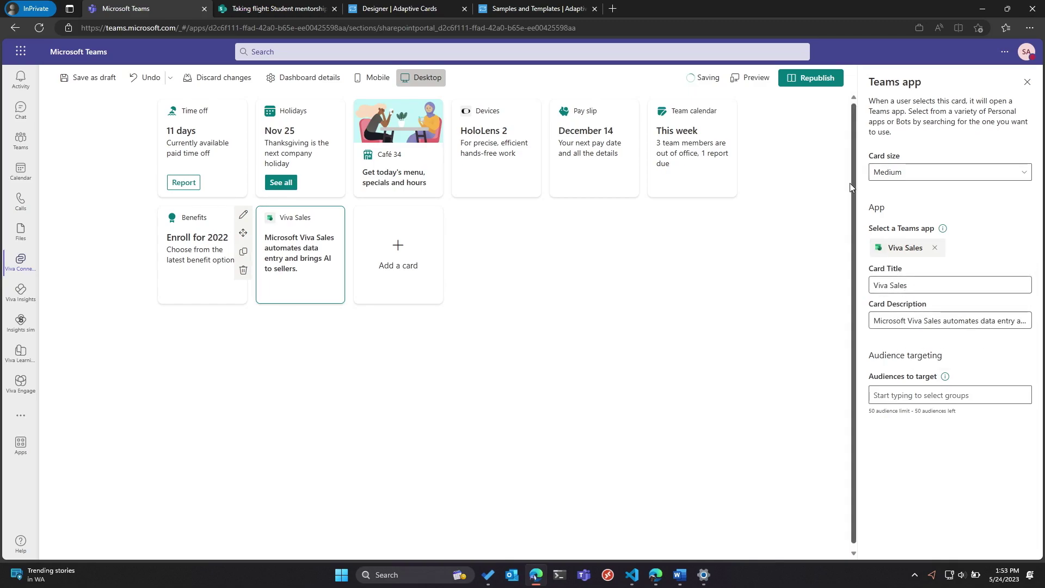
pyautogui.click(812, 80)
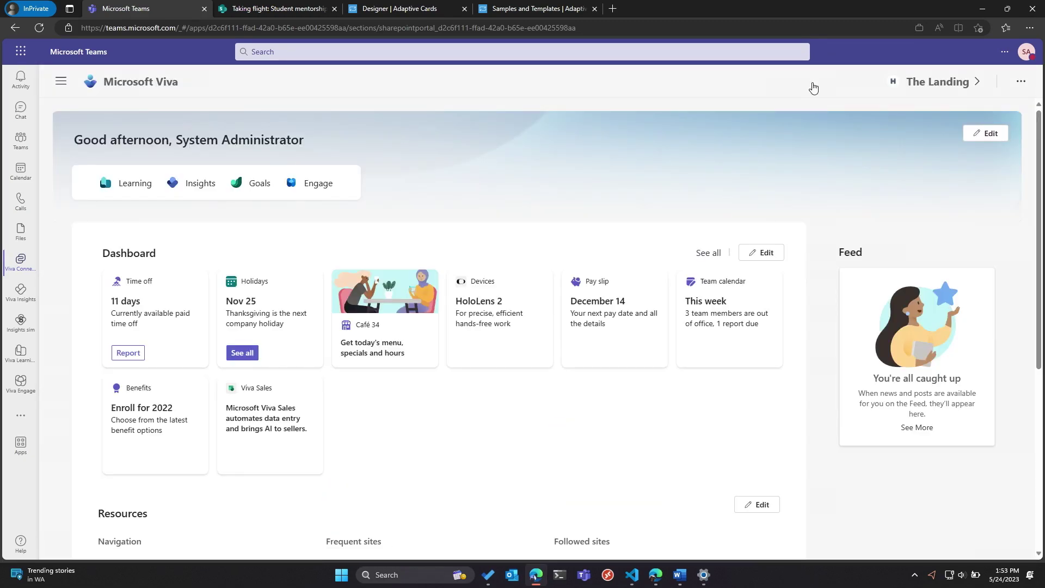
# Step: Reopen the dashboard for editing, add another Teams app card after Viva Sales, and open its properties
pyautogui.scroll(-1, 534, 476)
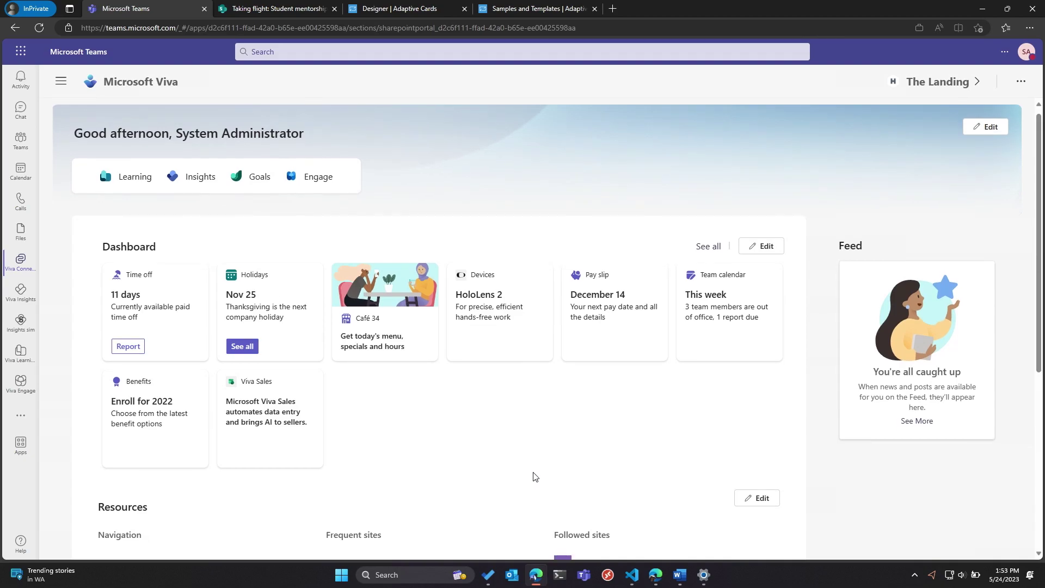
pyautogui.scroll(-1, 534, 477)
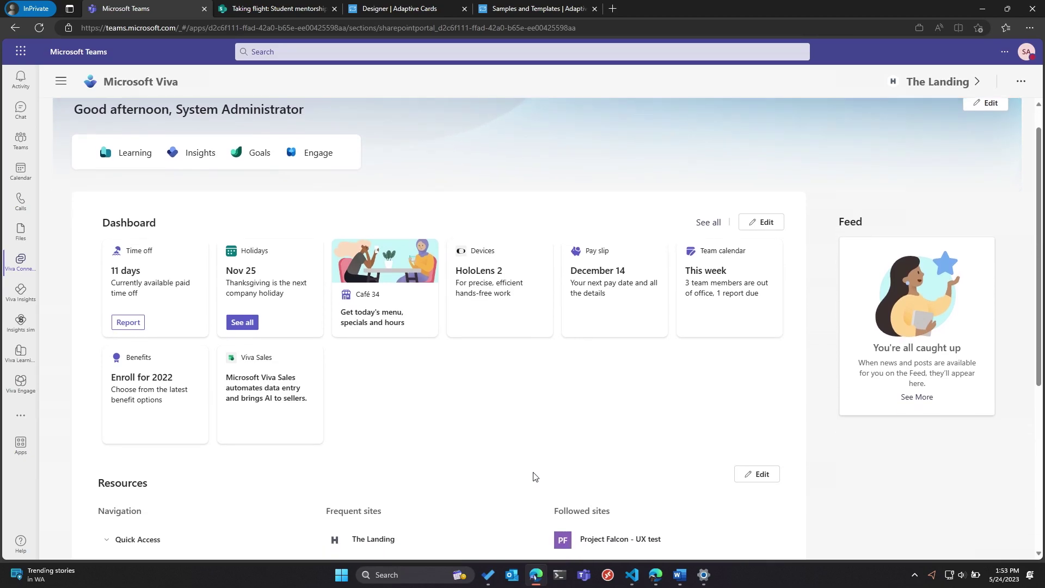
pyautogui.click(764, 223)
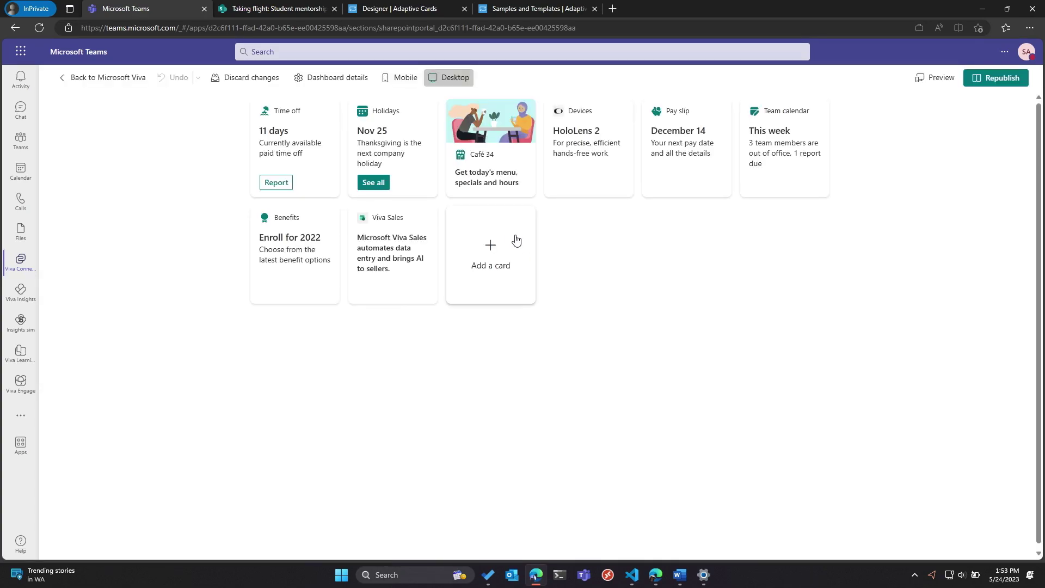
pyautogui.click(509, 246)
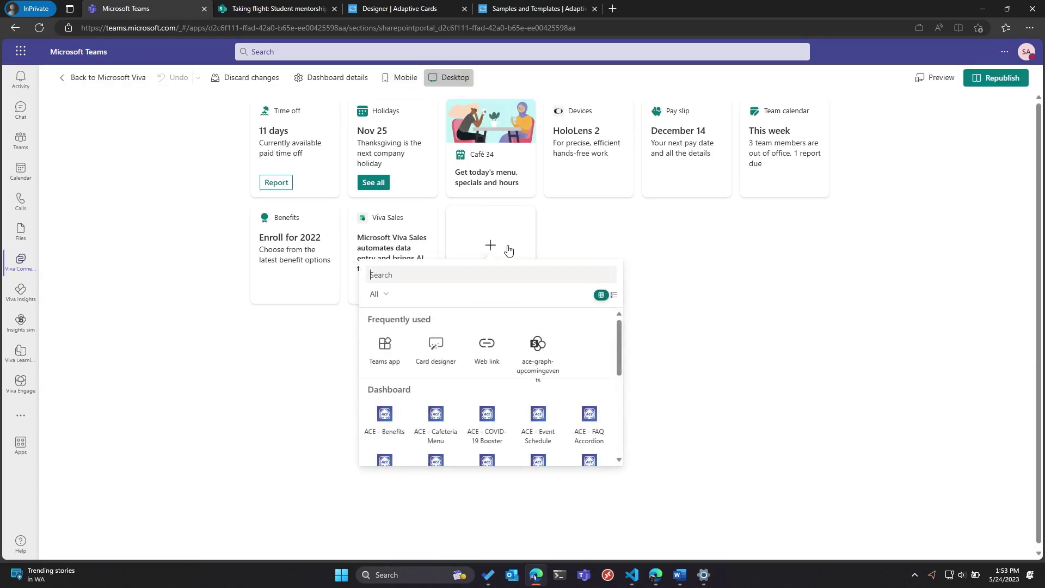
pyautogui.click(383, 357)
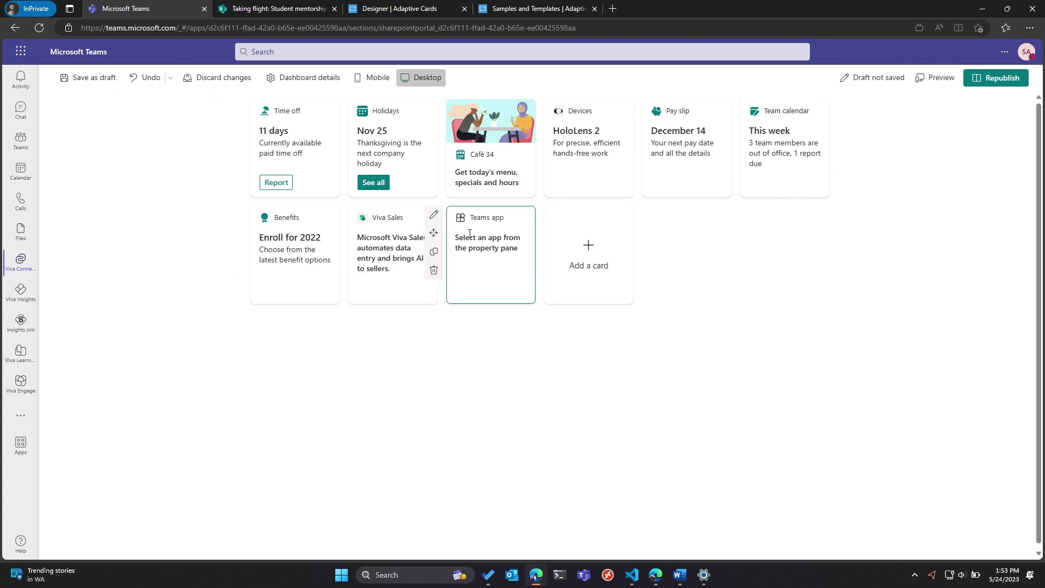
pyautogui.click(435, 216)
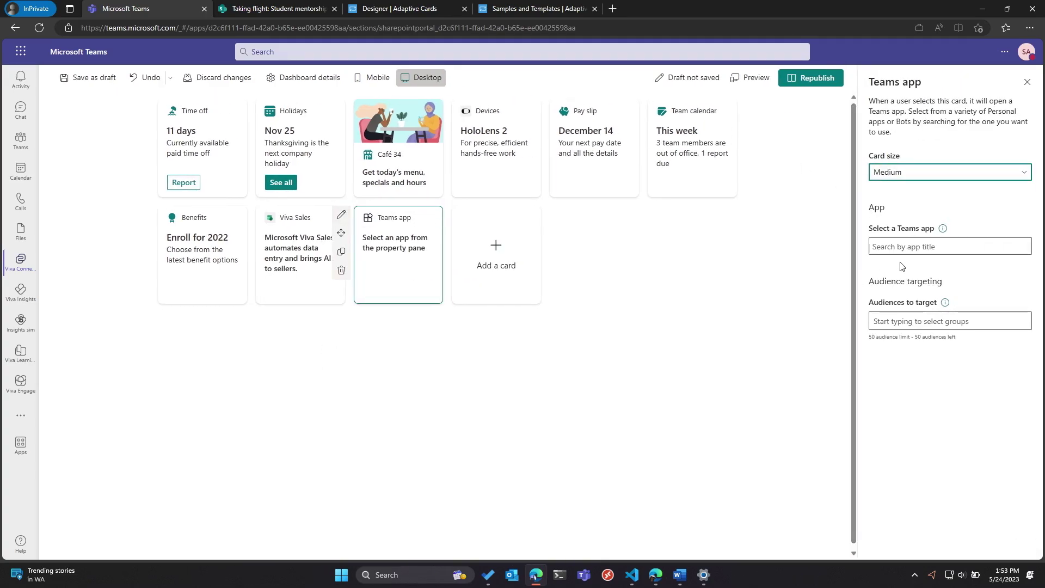
# Step: Assign the Contoso Retail Dashboard app to the new Teams app card and republish the dashboard
pyautogui.click(905, 246)
pyautogui.write('con')
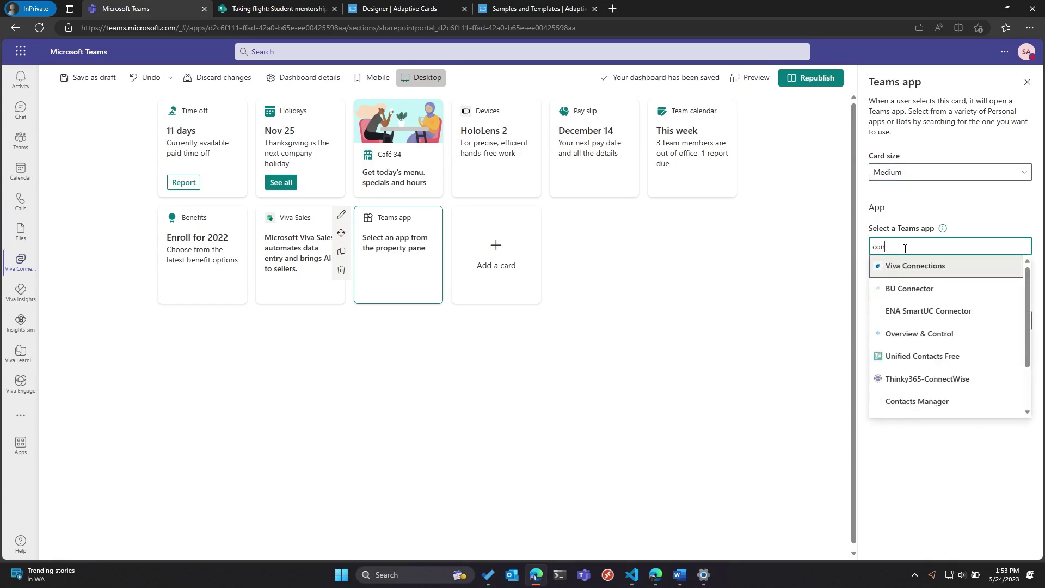
pyautogui.write('tos')
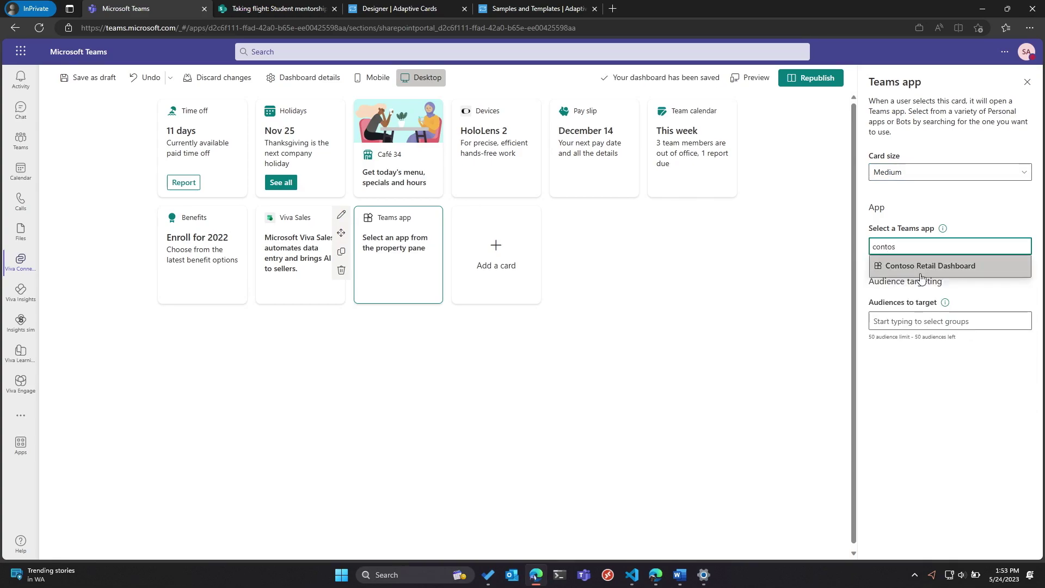
pyautogui.click(920, 269)
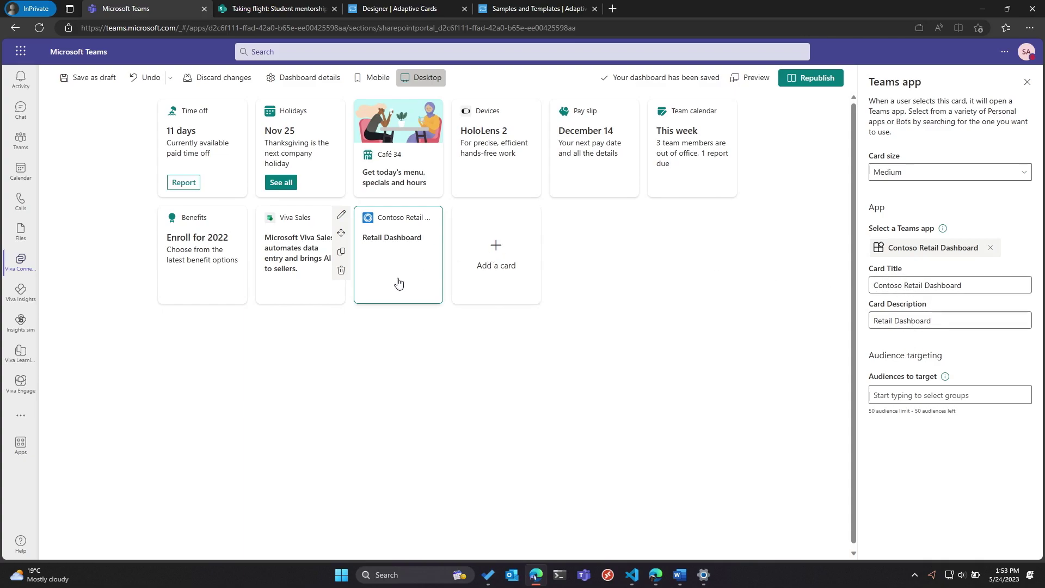
pyautogui.click(821, 82)
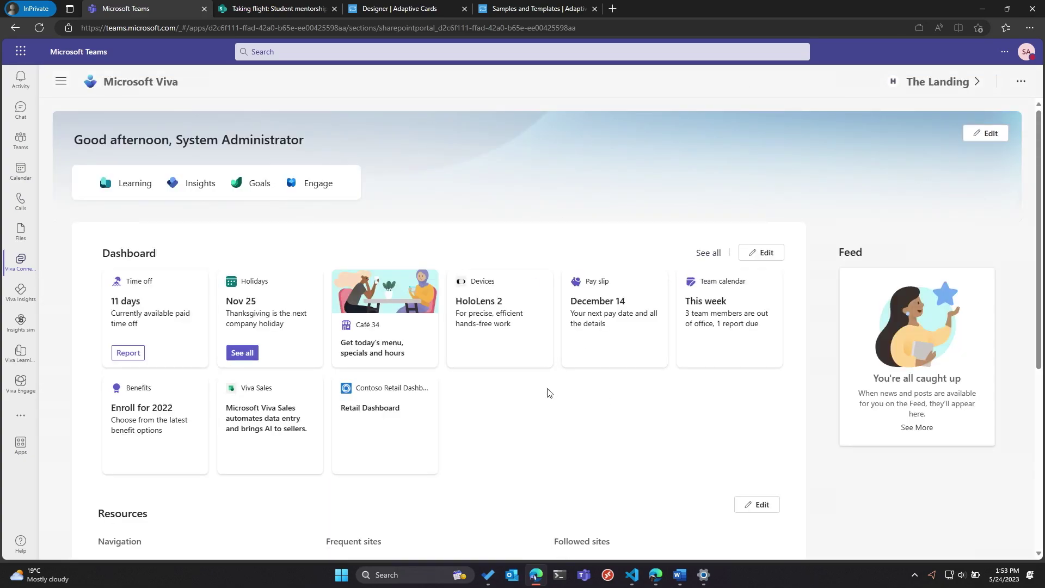
# Step: Open the Viva Sales app from its dashboard card and return to Viva Connections
pyautogui.scroll(-1, 534, 437)
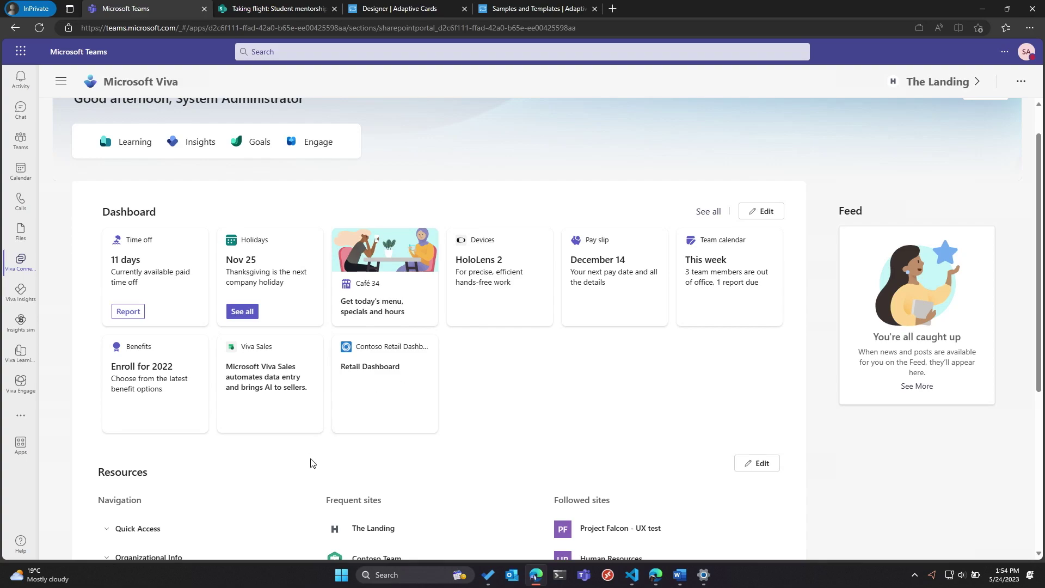
pyautogui.click(274, 370)
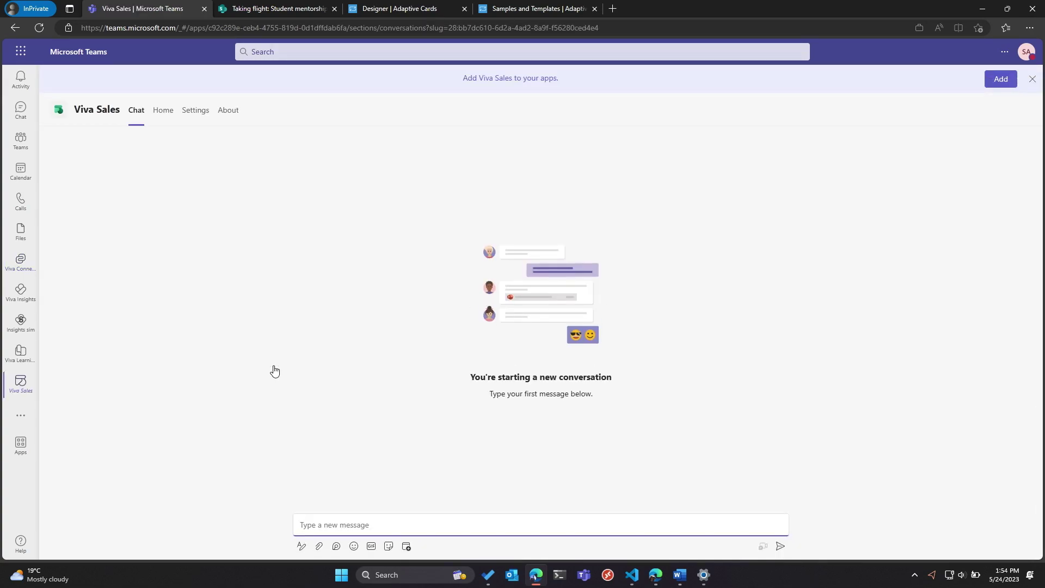
pyautogui.click(23, 265)
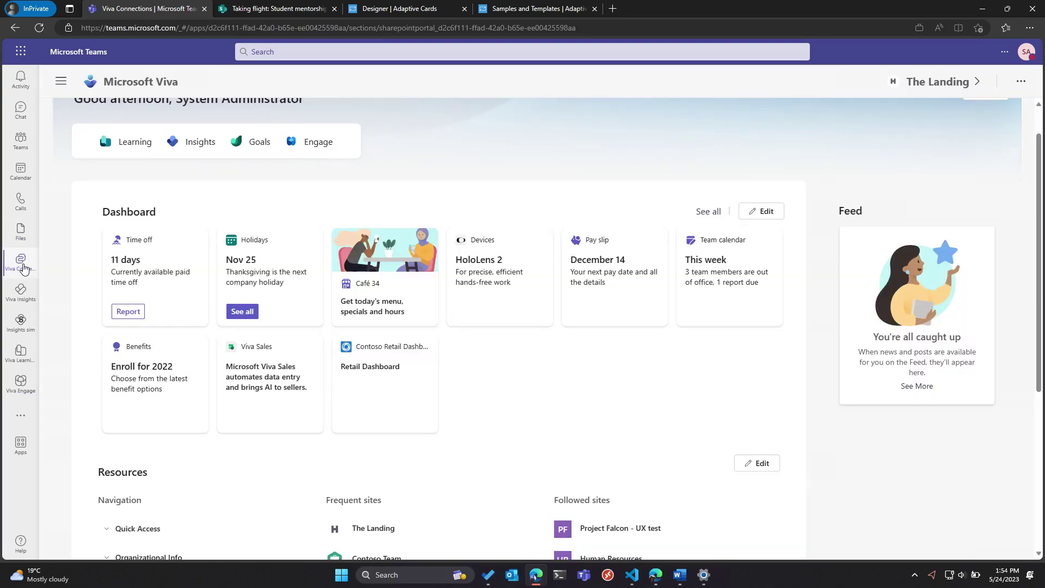
# Step: Open the Contoso Retail Dashboard app from its dashboard card and return to Viva Connections
pyautogui.click(388, 377)
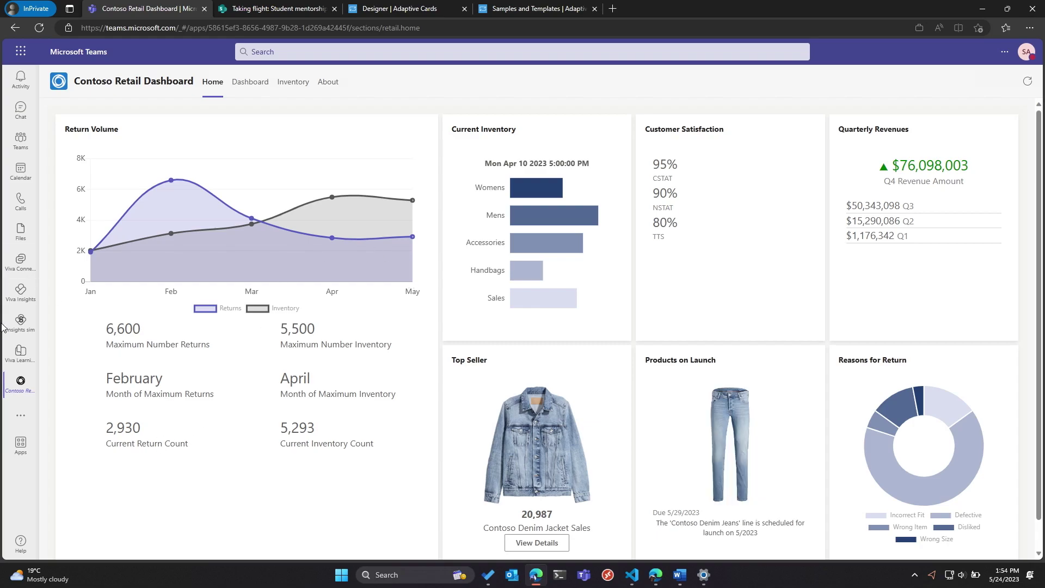
pyautogui.click(18, 264)
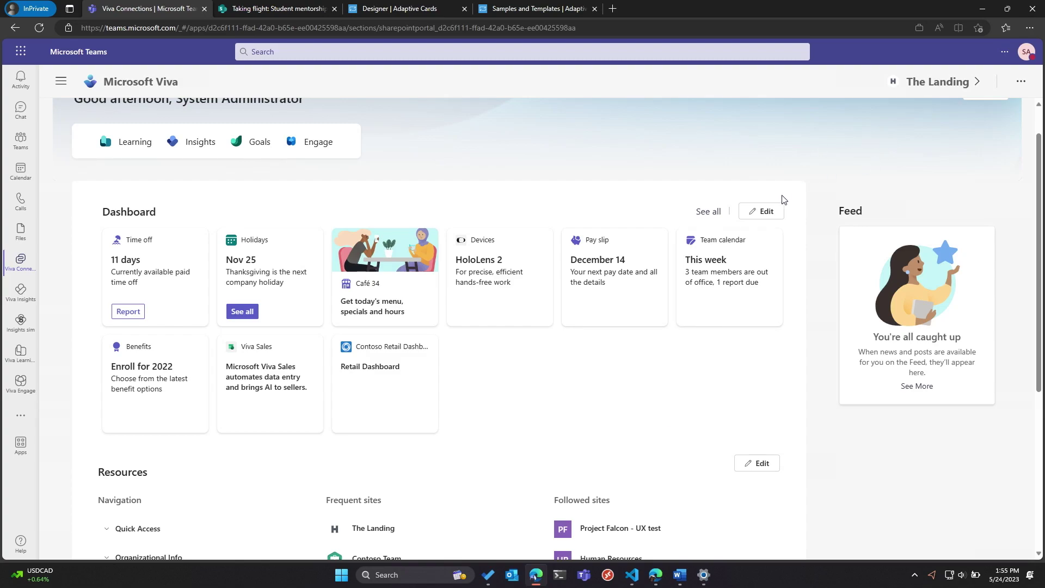
# Step: Open the dashboard for editing and add a Web link card after the Contoso Retail Dashboard card
pyautogui.click(765, 211)
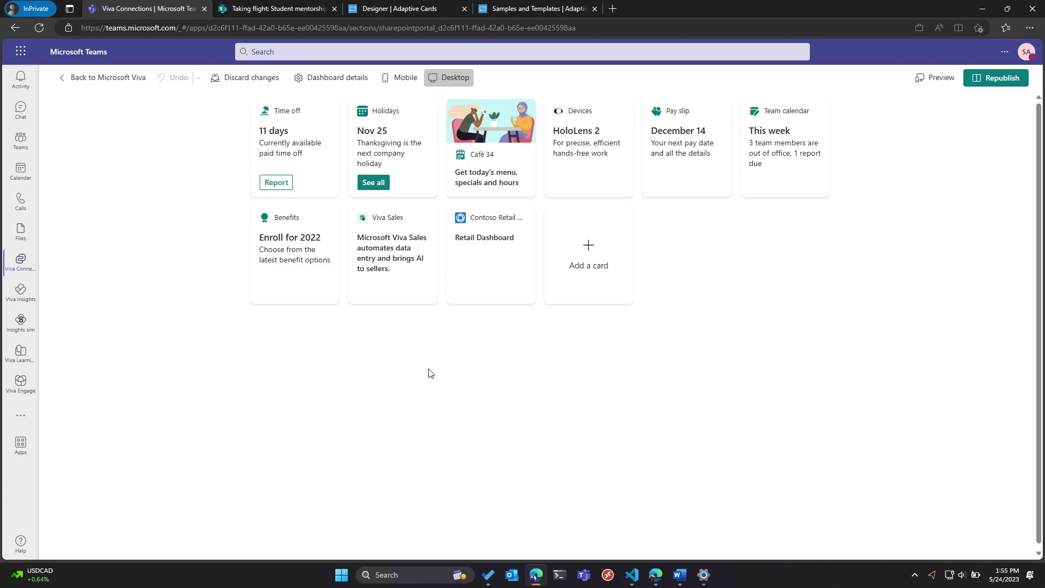
pyautogui.click(590, 264)
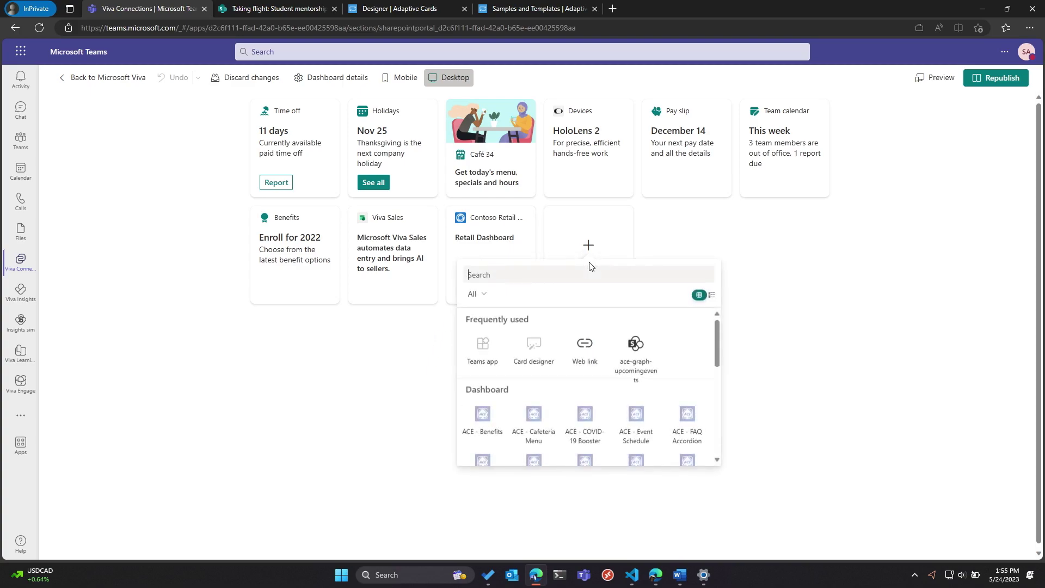
pyautogui.click(594, 355)
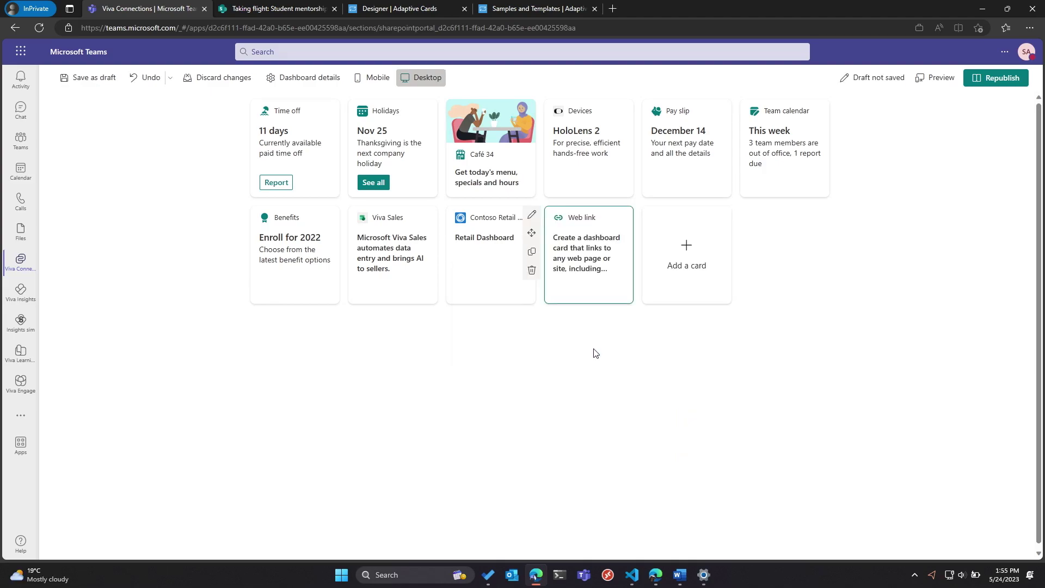
# Step: Copy the address of the SharePoint page "Taking flight: Student mentorship opportunities at Contoso" and set it as the Web link card's link
pyautogui.click(273, 12)
pyautogui.click(229, 28)
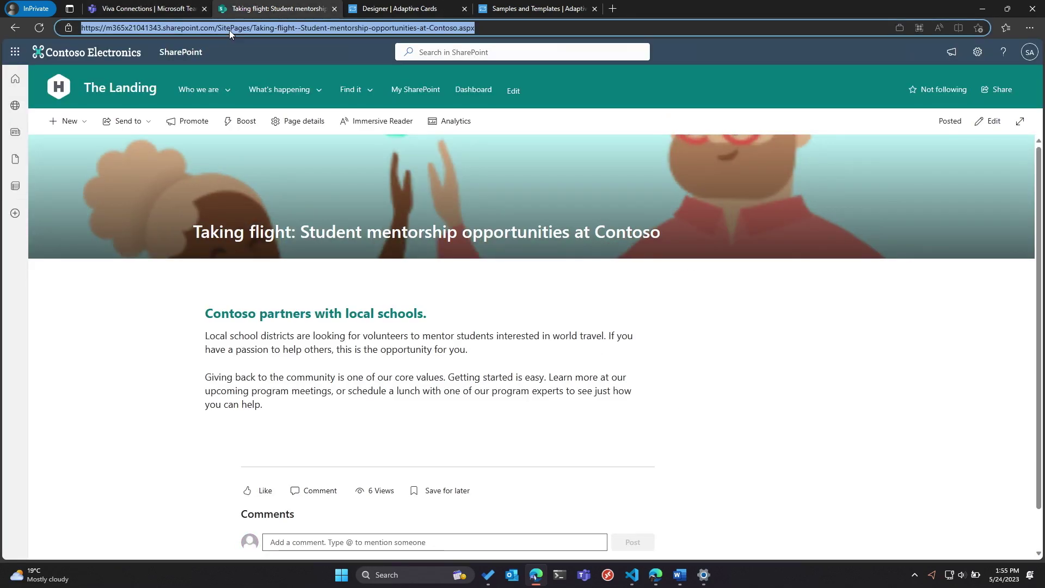
pyautogui.click(150, 8)
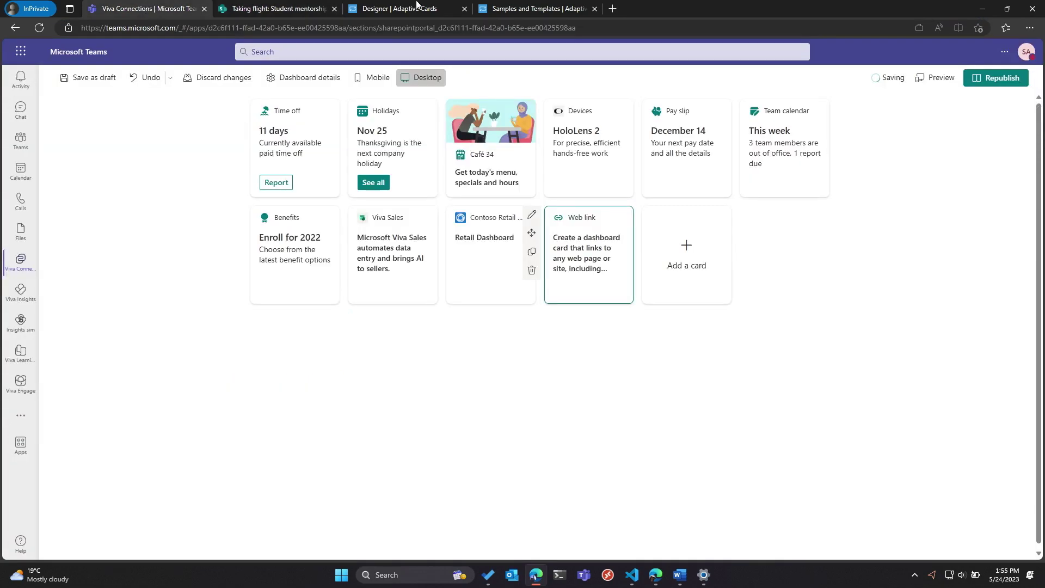
pyautogui.click(535, 220)
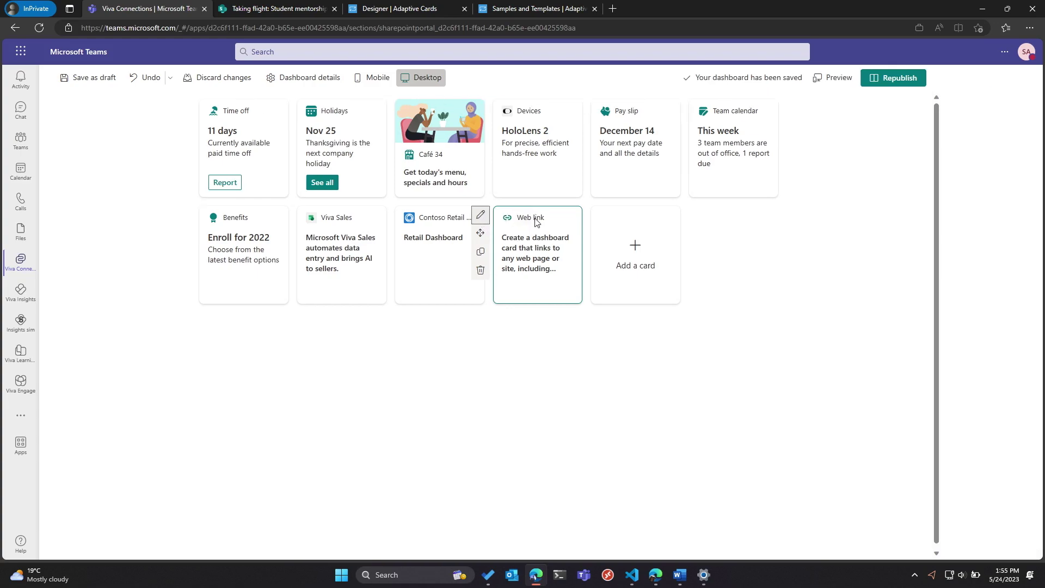
pyautogui.click(902, 251)
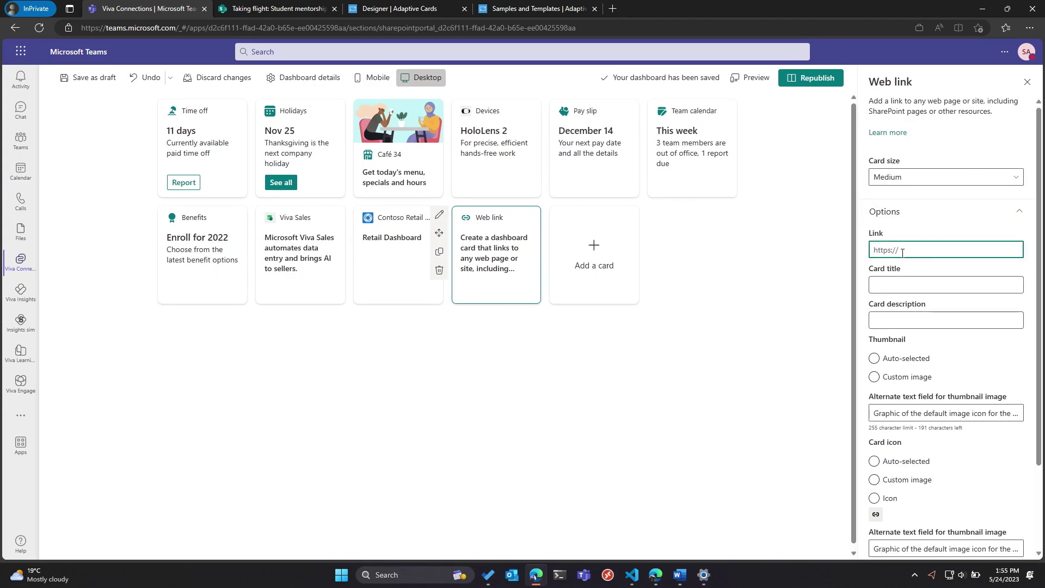
pyautogui.hotkey('ctrl', 'v')
# Step: Set the Web link card's size to Large, review its remaining options and republish the dashboard
pyautogui.click(955, 180)
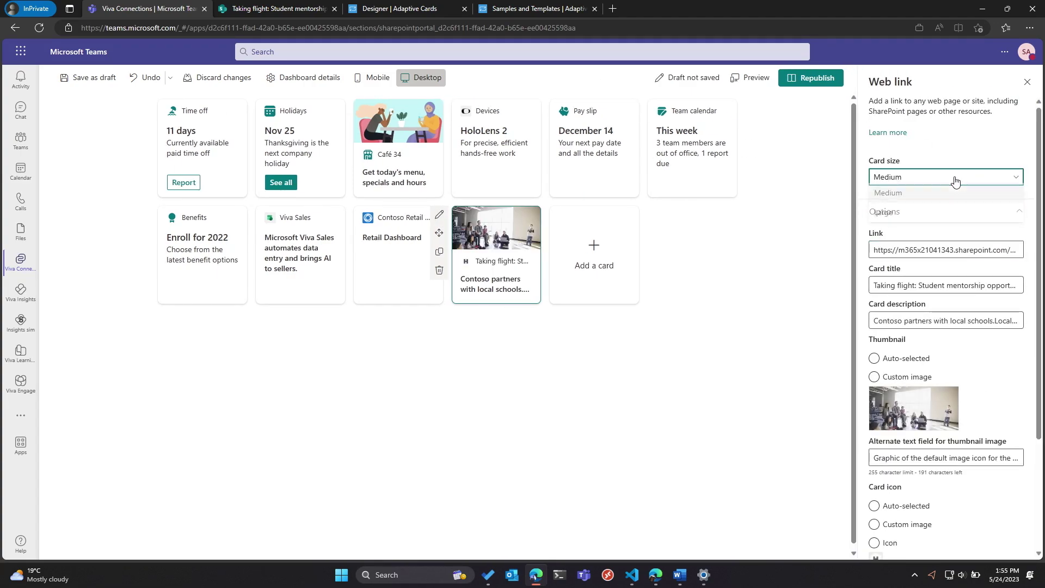
pyautogui.click(926, 216)
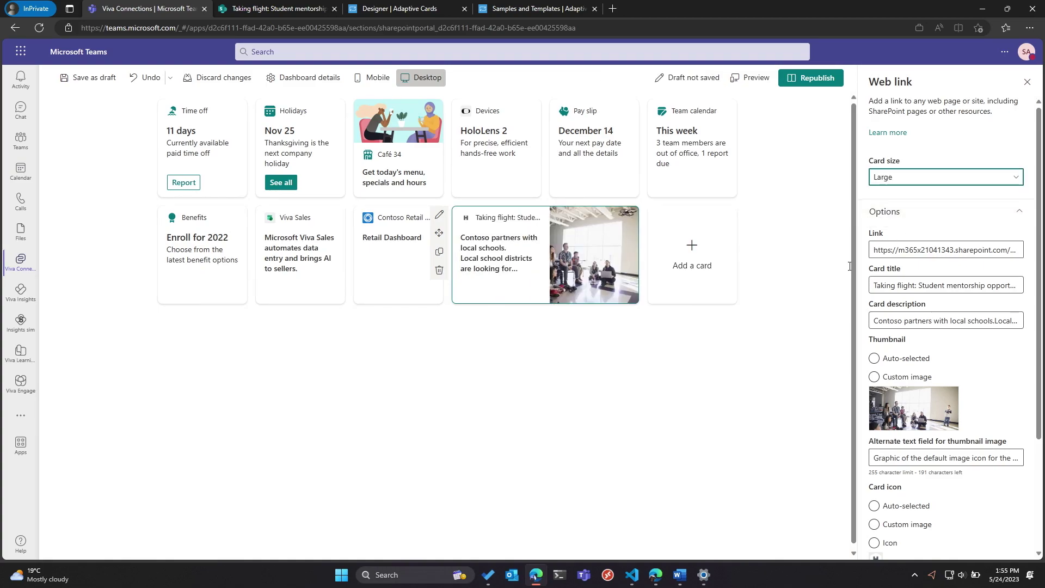
pyautogui.scroll(-3, 975, 391)
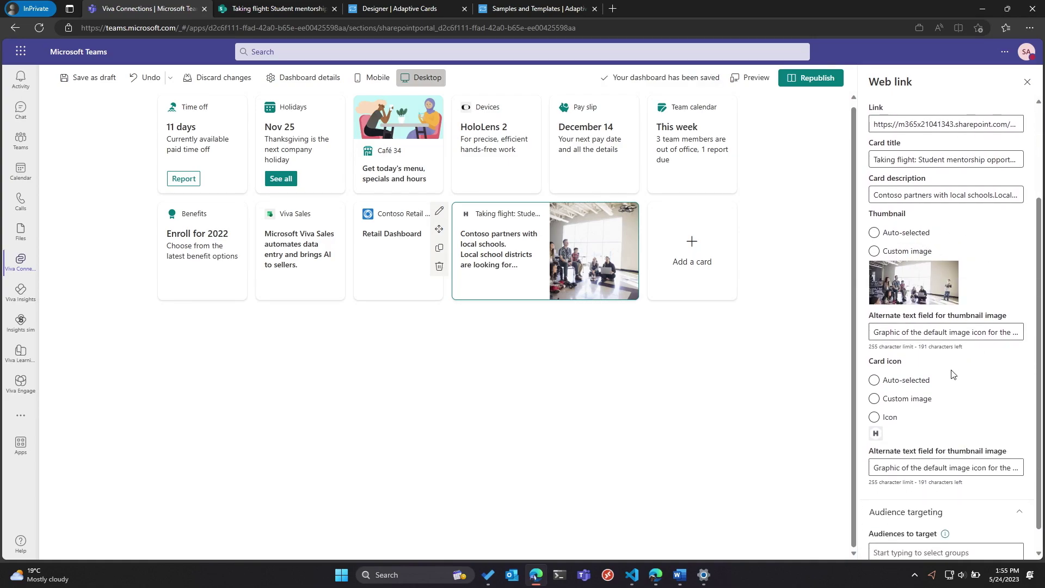
pyautogui.scroll(-1, 953, 374)
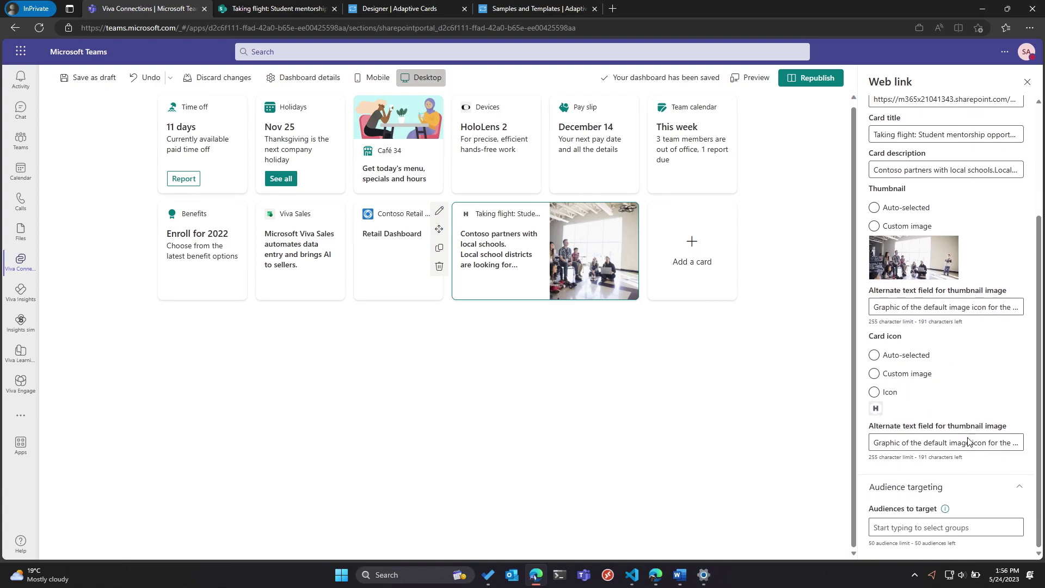
pyautogui.click(819, 78)
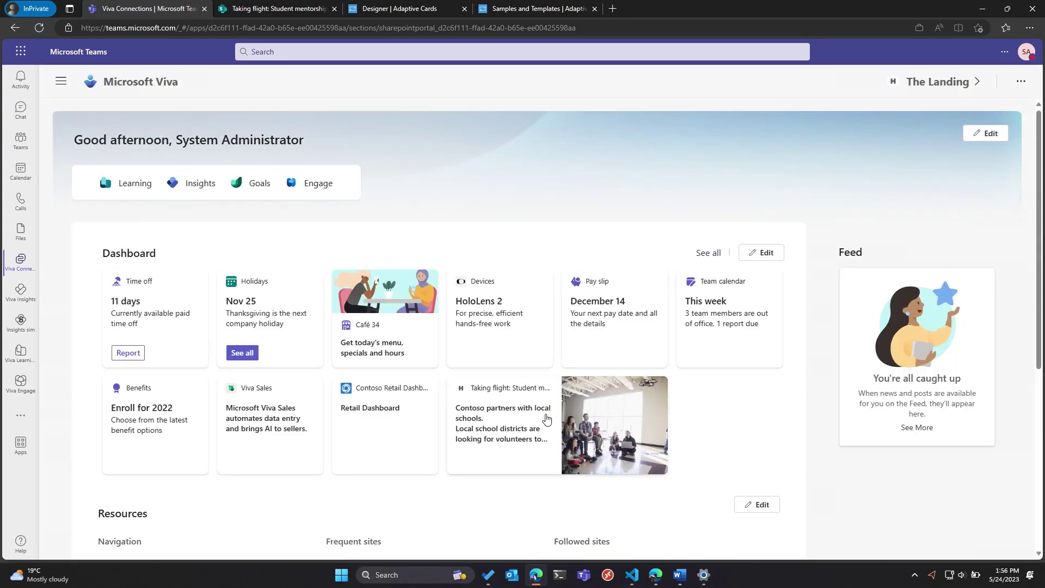
# Step: Open the student mentorship page from its dashboard card, and close the page to return to the dashboard
pyautogui.click(527, 417)
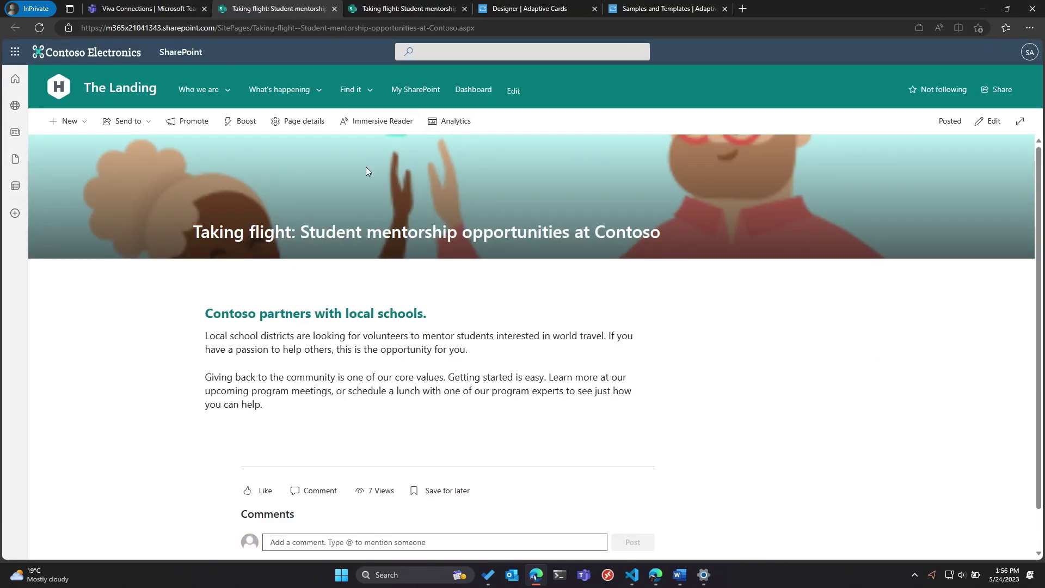
pyautogui.click(335, 9)
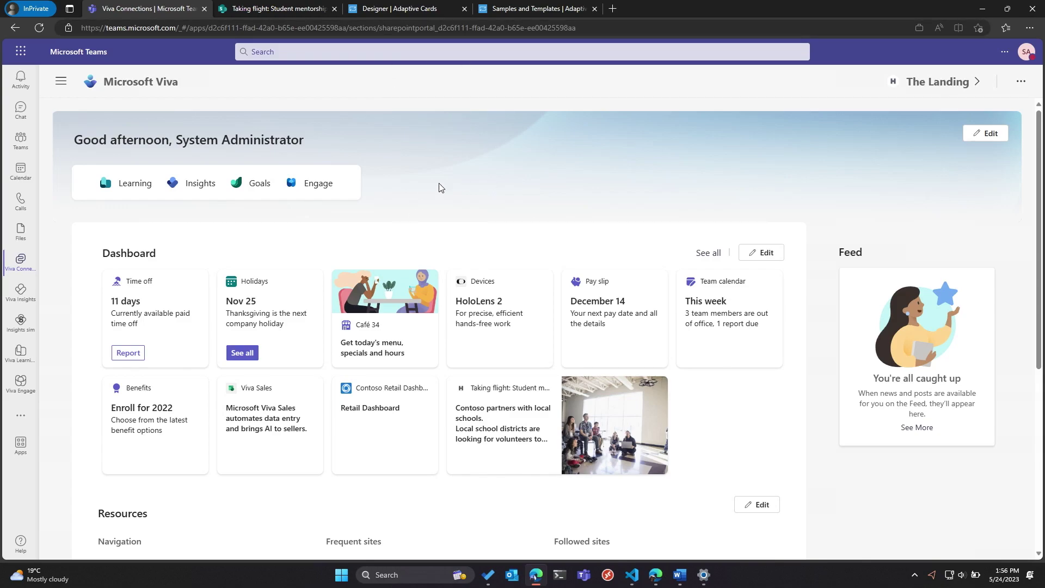
# Step: Open the Café 34 card's quick view, look through its full menu and close it
pyautogui.click(379, 297)
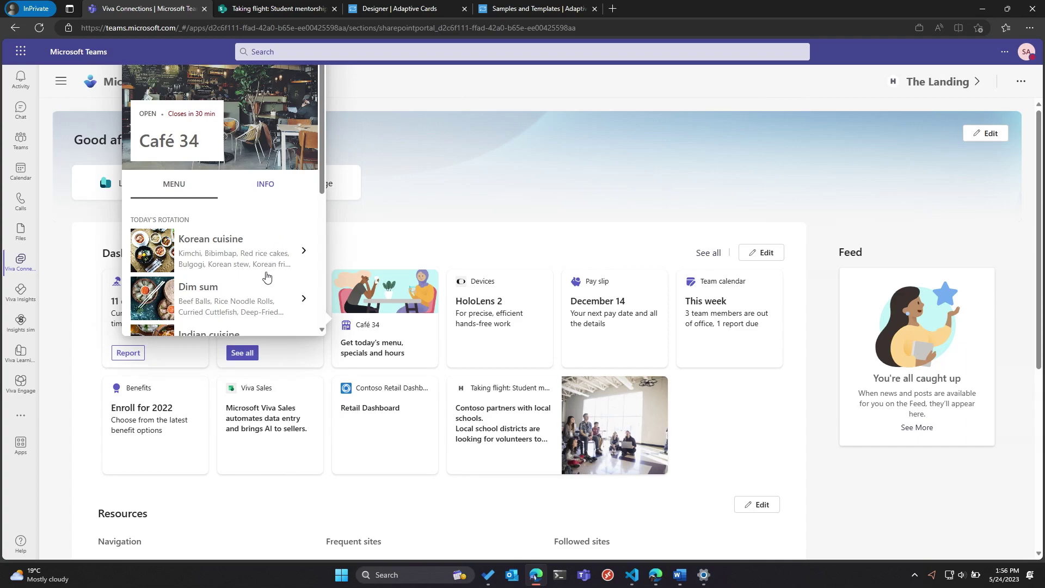
pyautogui.scroll(-5, 267, 277)
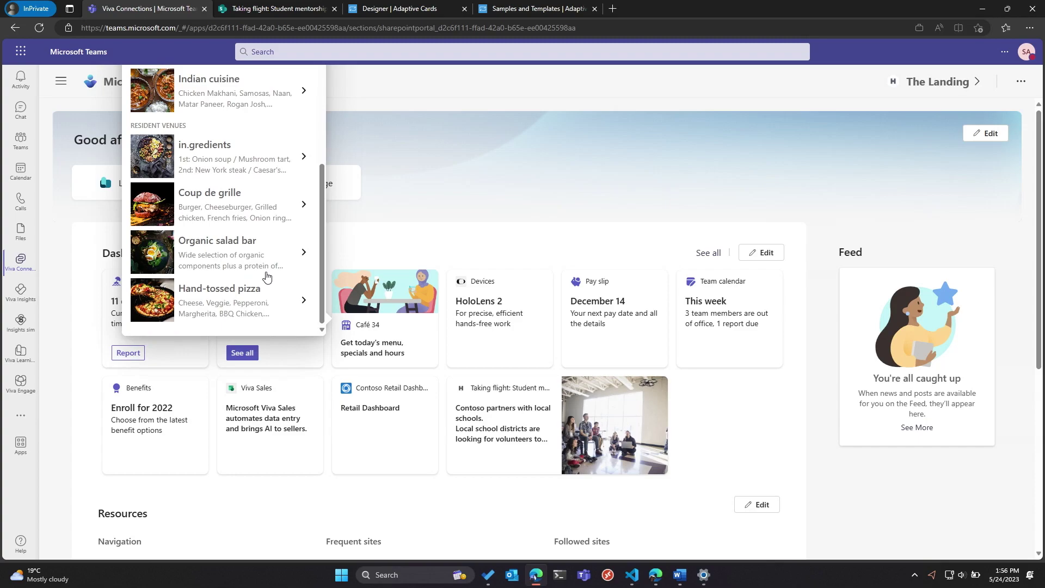
pyautogui.scroll(5, 290, 187)
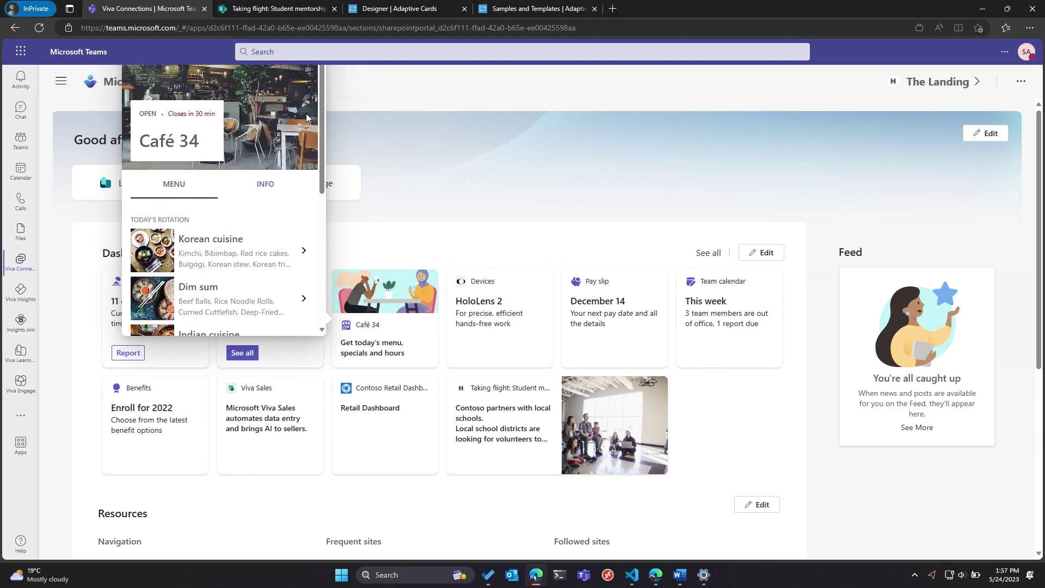
pyautogui.click(440, 206)
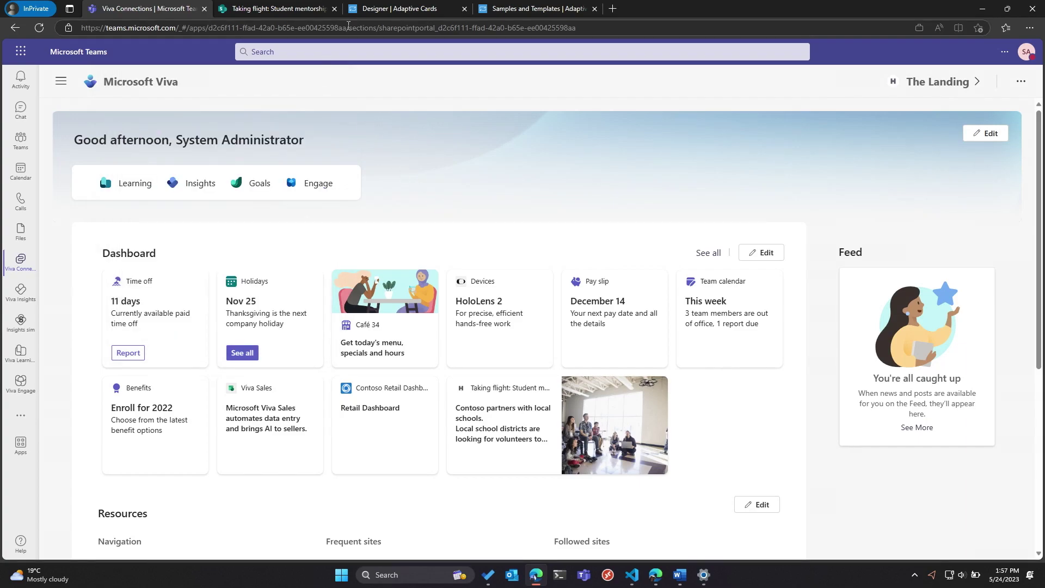
# Step: Switch to the Adaptive Cards Designer, view the Samples and Templates page and return to the designer
pyautogui.click(410, 9)
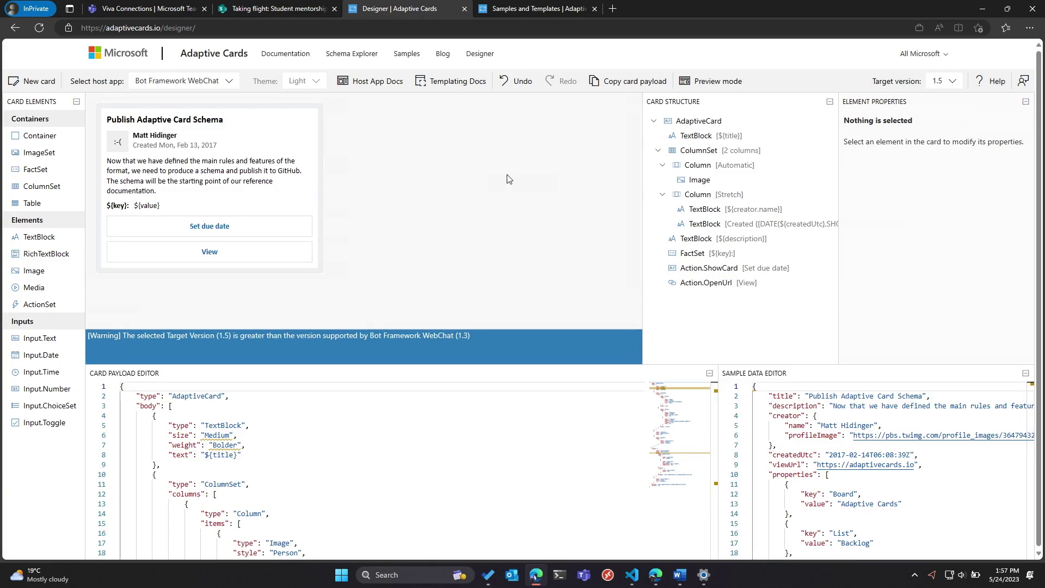
pyautogui.click(521, 15)
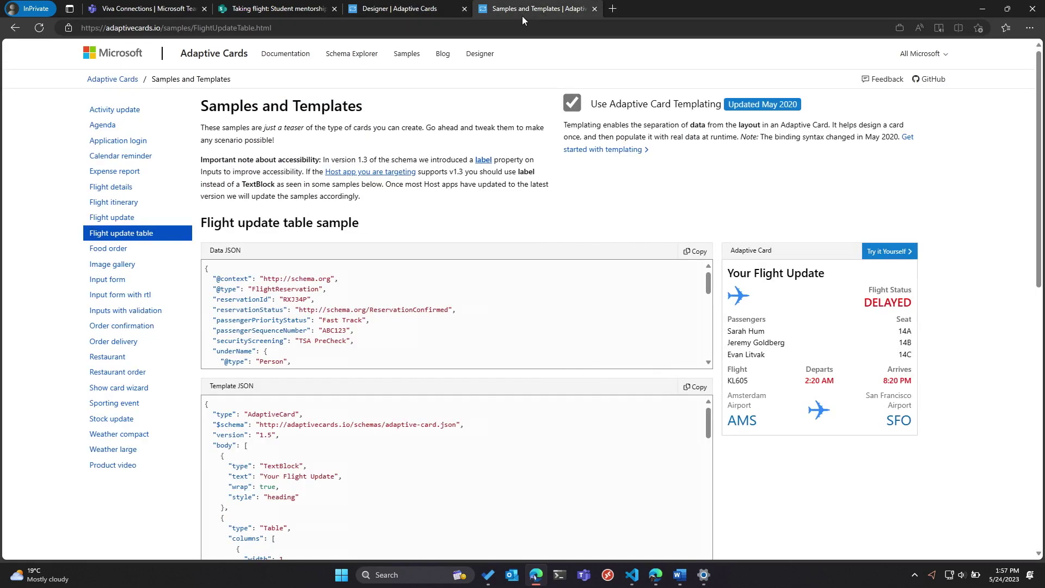
pyautogui.click(434, 11)
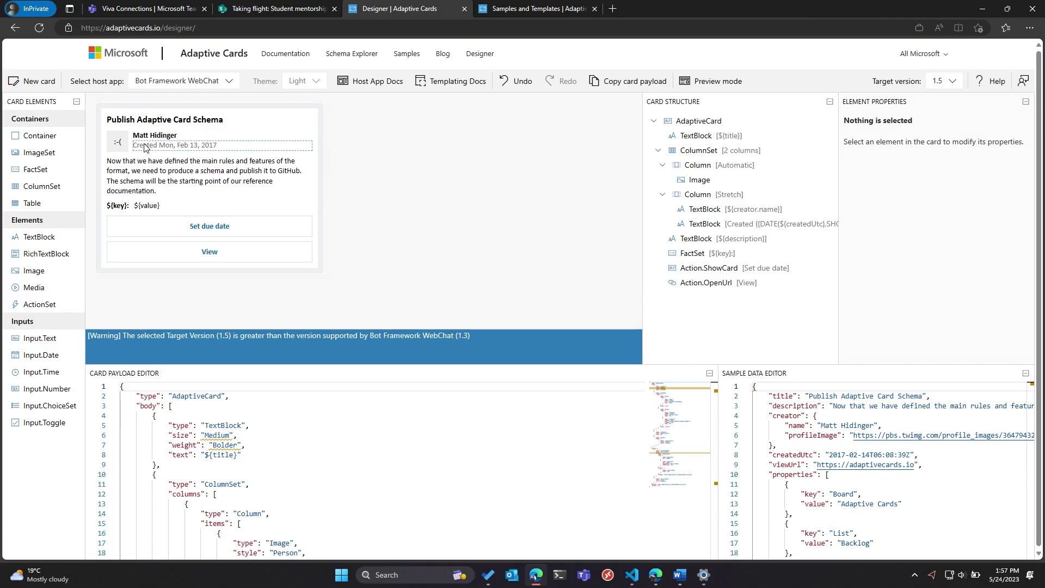
# Step: Create a blank adaptive card with Viva Connections as host app and 1.5 as target version
pyautogui.click(47, 80)
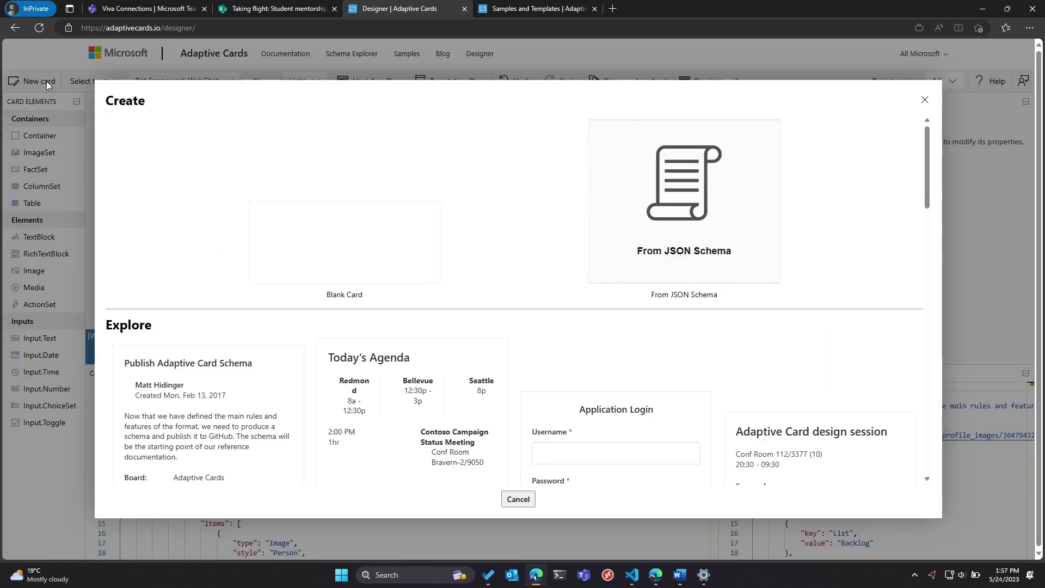
pyautogui.click(307, 231)
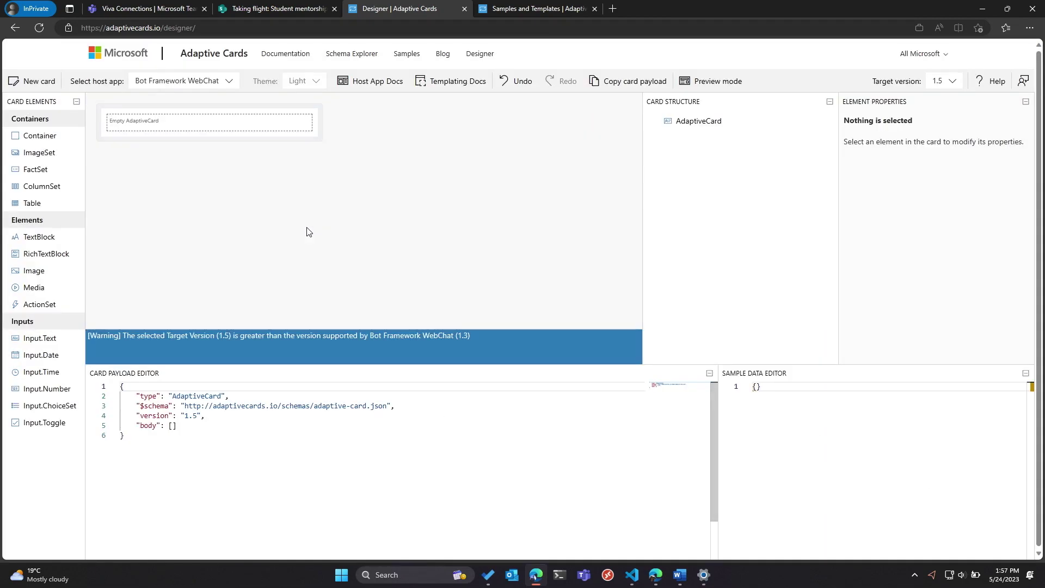
pyautogui.click(225, 87)
pyautogui.click(185, 145)
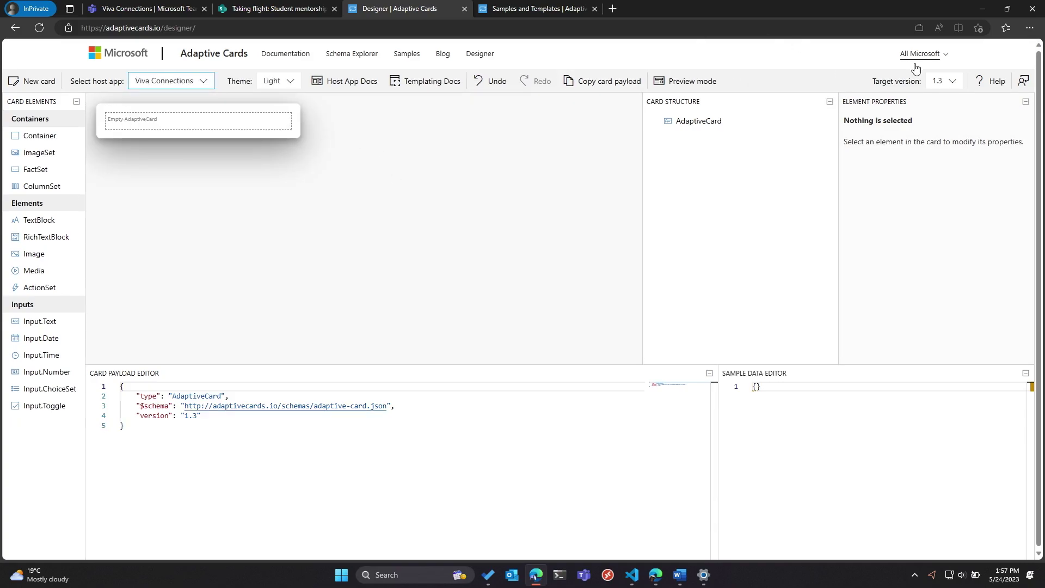
pyautogui.click(948, 88)
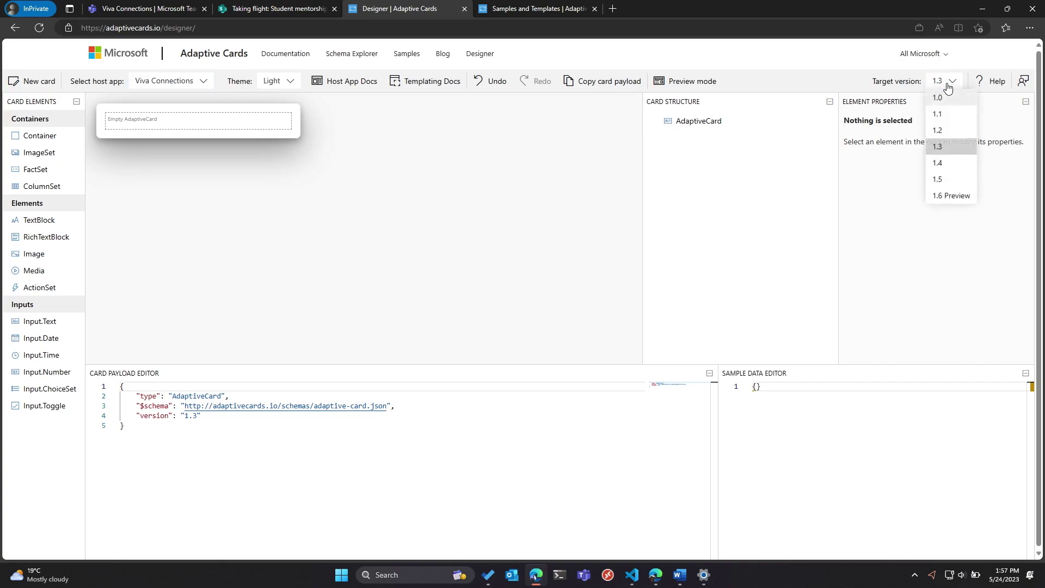
pyautogui.click(942, 182)
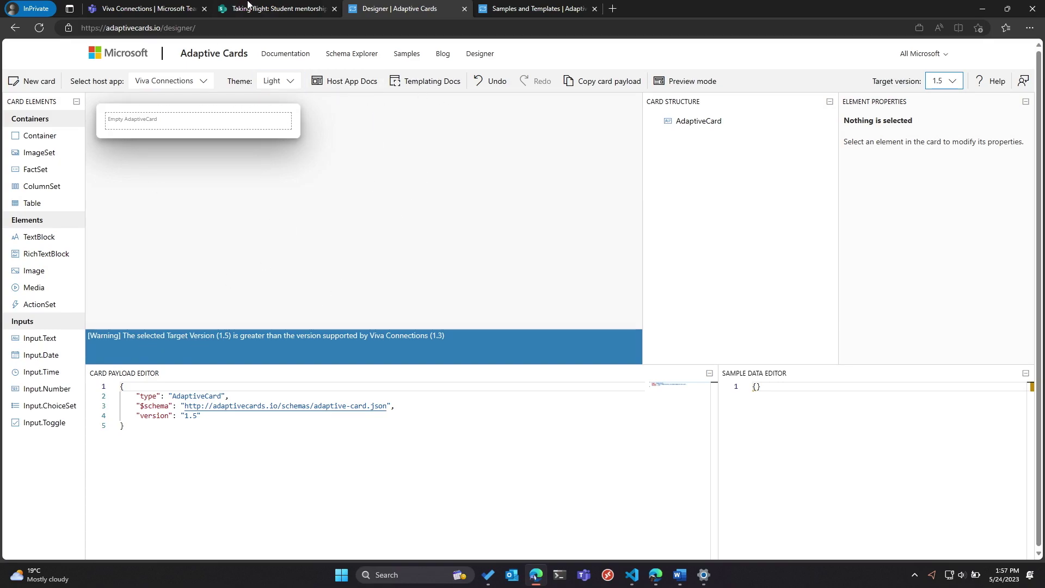
# Step: Switch back to Viva Connections in Teams, view the Café 34 quick view again and dismiss it
pyautogui.click(127, 11)
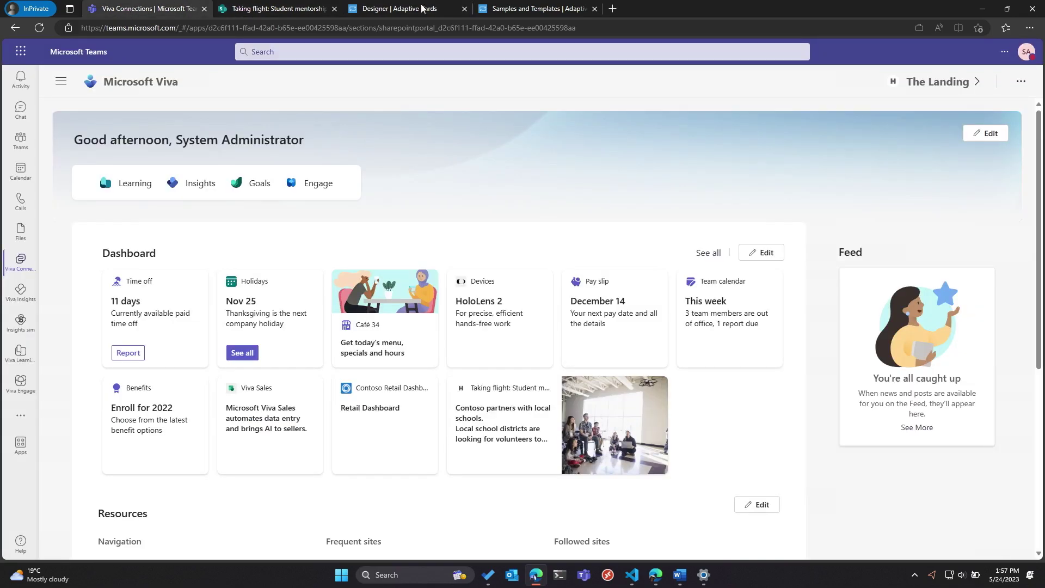
pyautogui.click(393, 315)
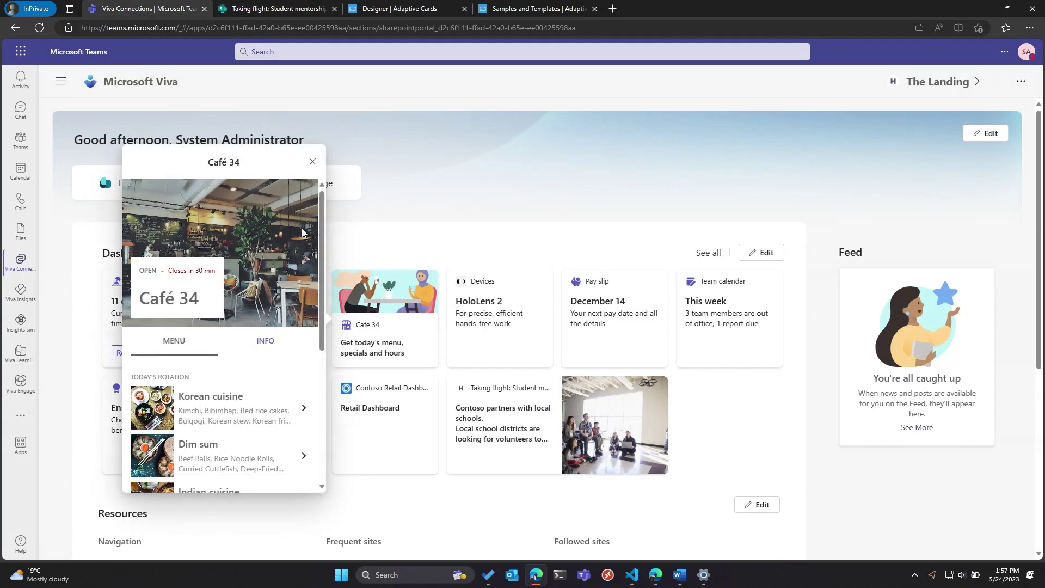
pyautogui.click(768, 256)
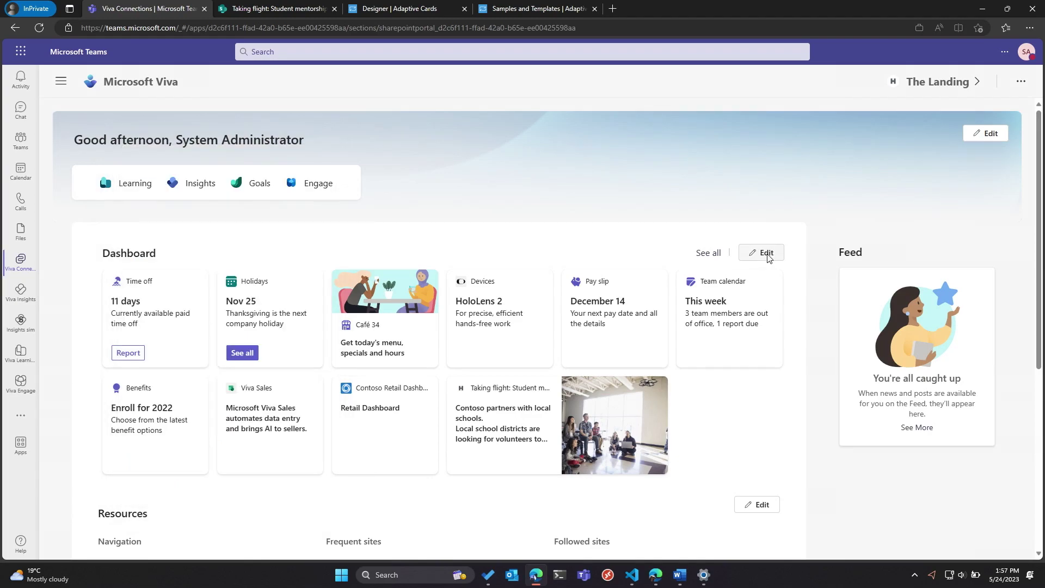
# Step: Open the dashboard for editing and look through the Café 34 card's layout, content and action settings
pyautogui.click(766, 254)
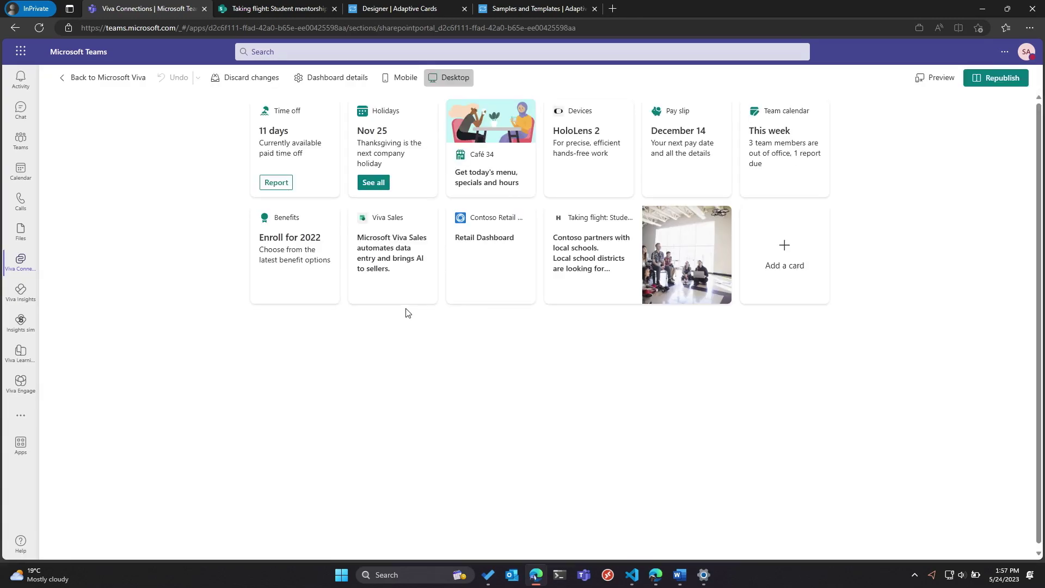
pyautogui.click(479, 123)
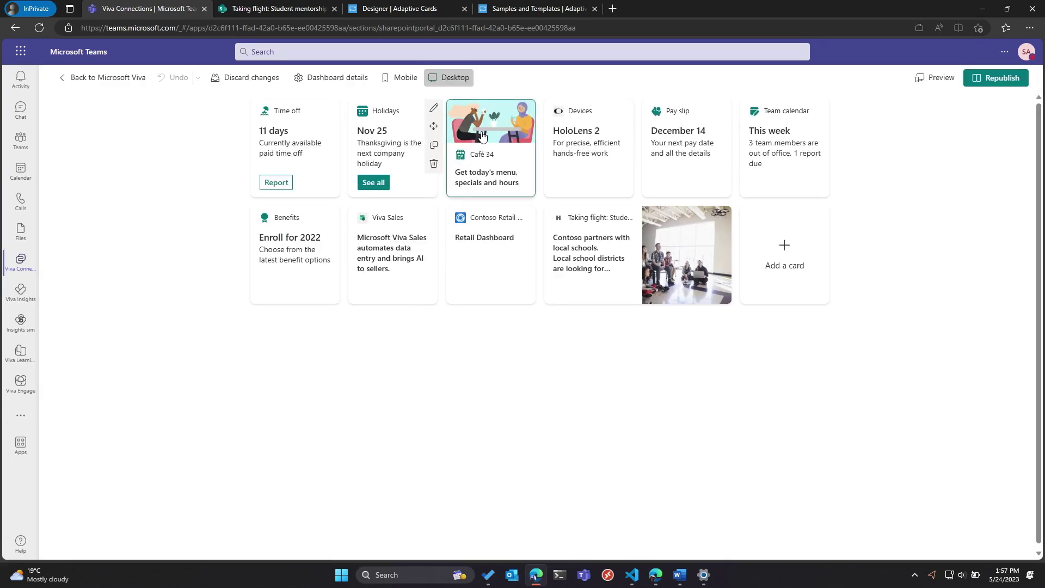
pyautogui.click(434, 108)
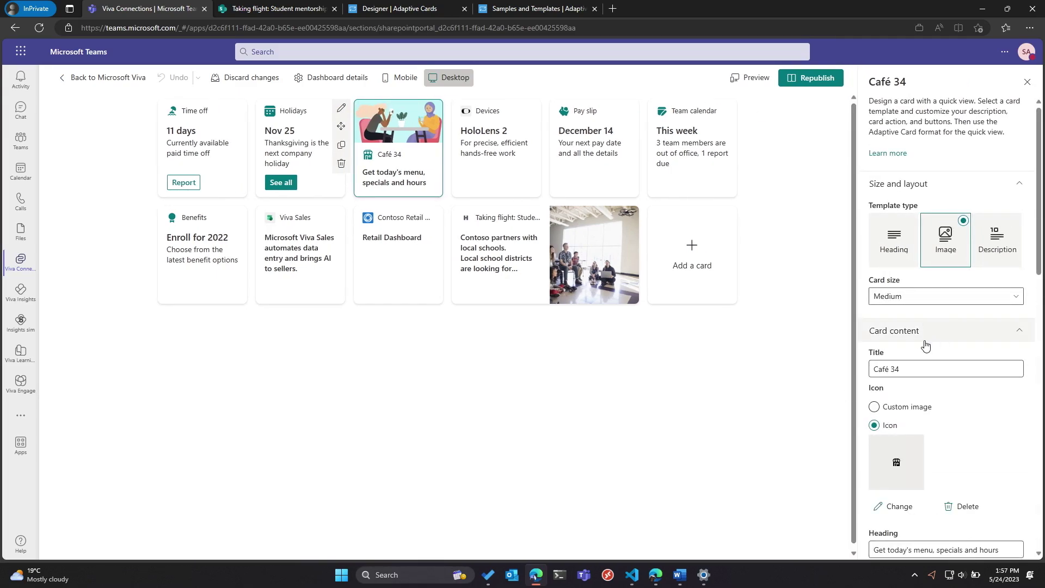
pyautogui.scroll(-5, 939, 400)
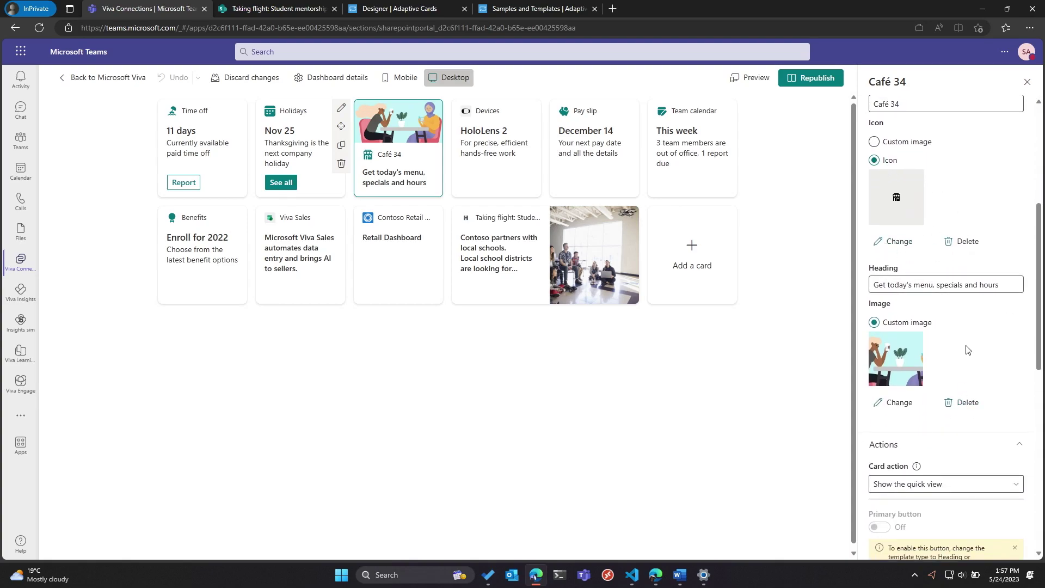
pyautogui.scroll(-1, 967, 349)
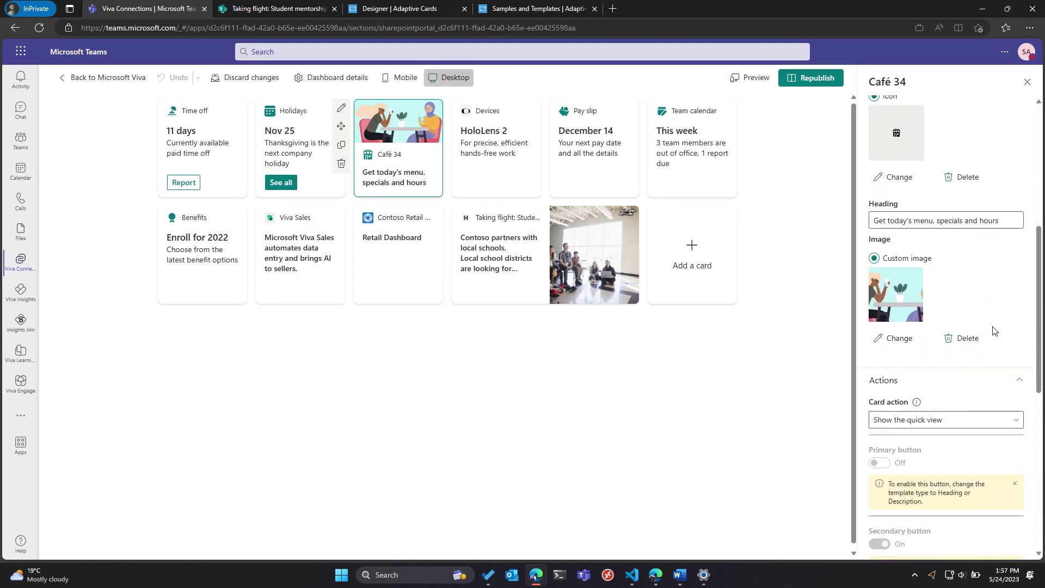
pyautogui.scroll(-2, 985, 316)
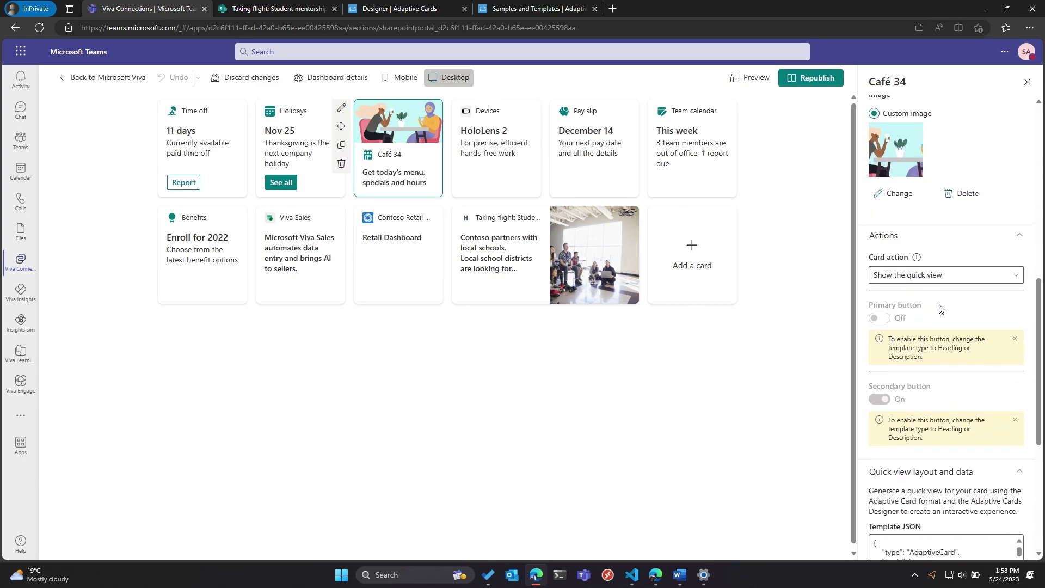
pyautogui.scroll(-1, 921, 318)
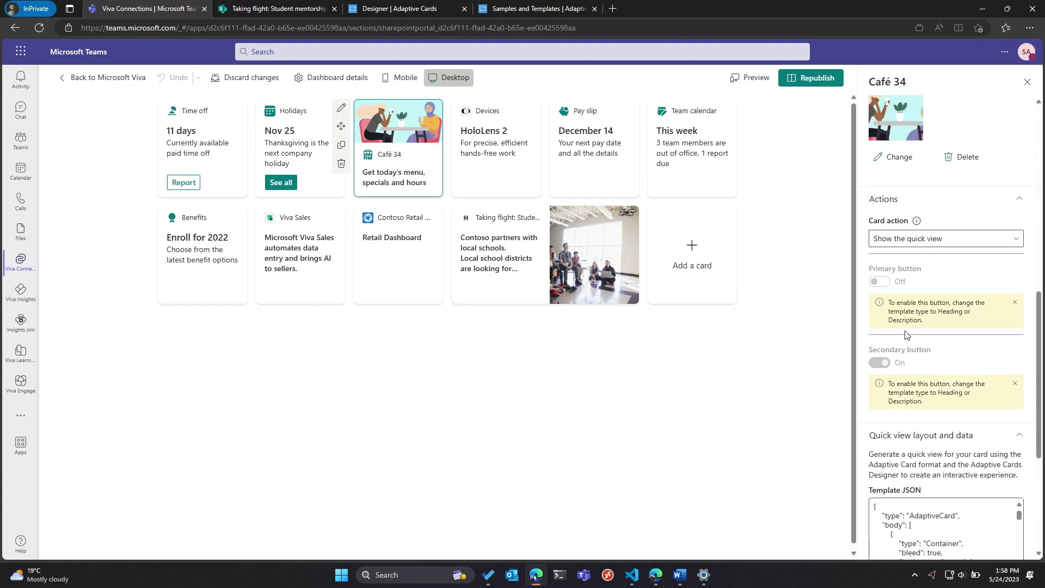
# Step: Copy the Café 34 card's entire template JSON and replace the blank card's payload in the Adaptive Cards Designer with it
pyautogui.scroll(-5, 956, 389)
pyautogui.click(930, 381)
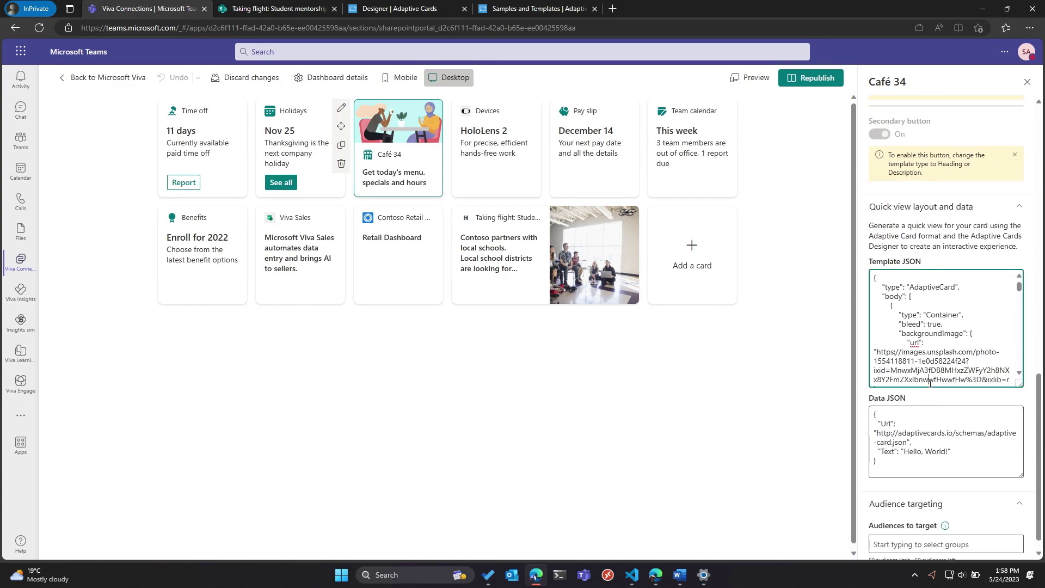
pyautogui.hotkey('ctrl', 'a')
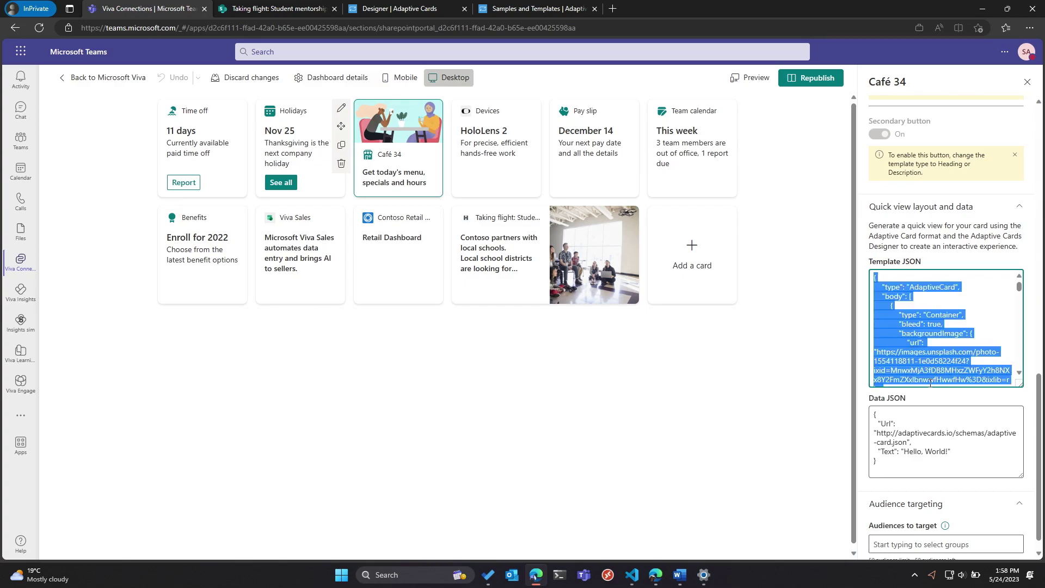
pyautogui.click(403, 9)
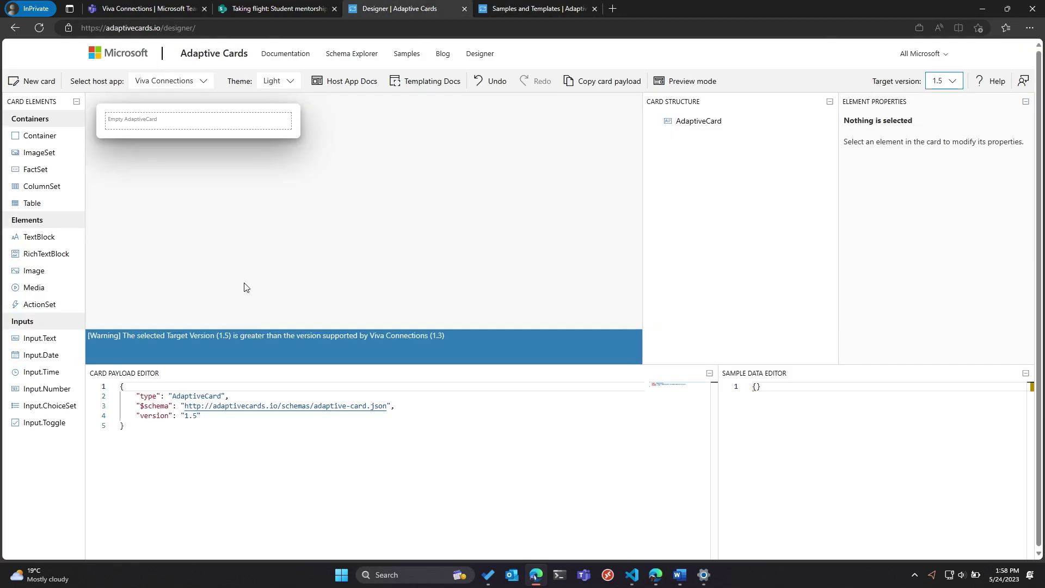
pyautogui.click(138, 426)
pyautogui.hotkey('ctrl', 'a')
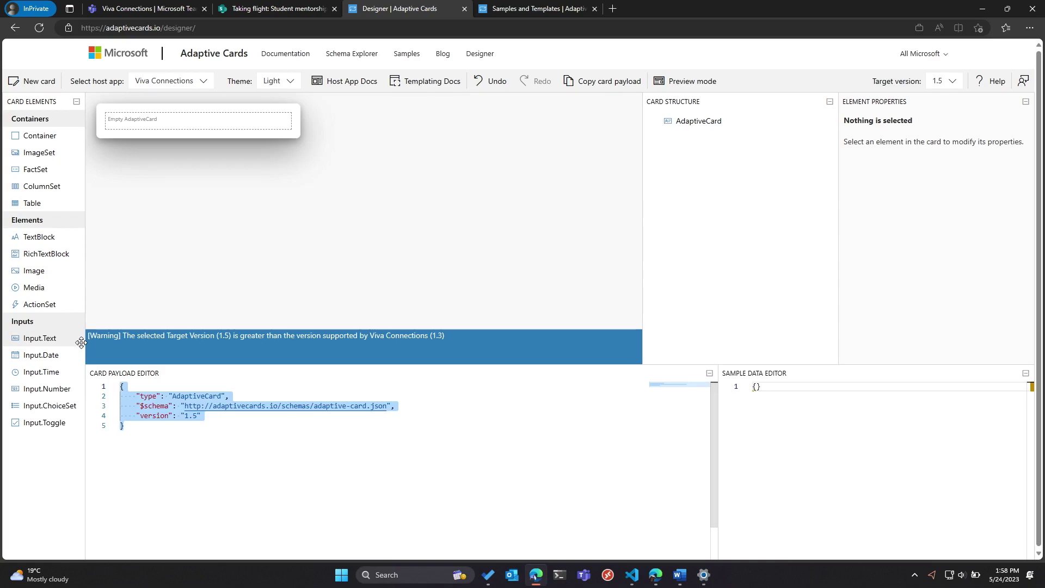
pyautogui.hotkey('ctrl', 'v')
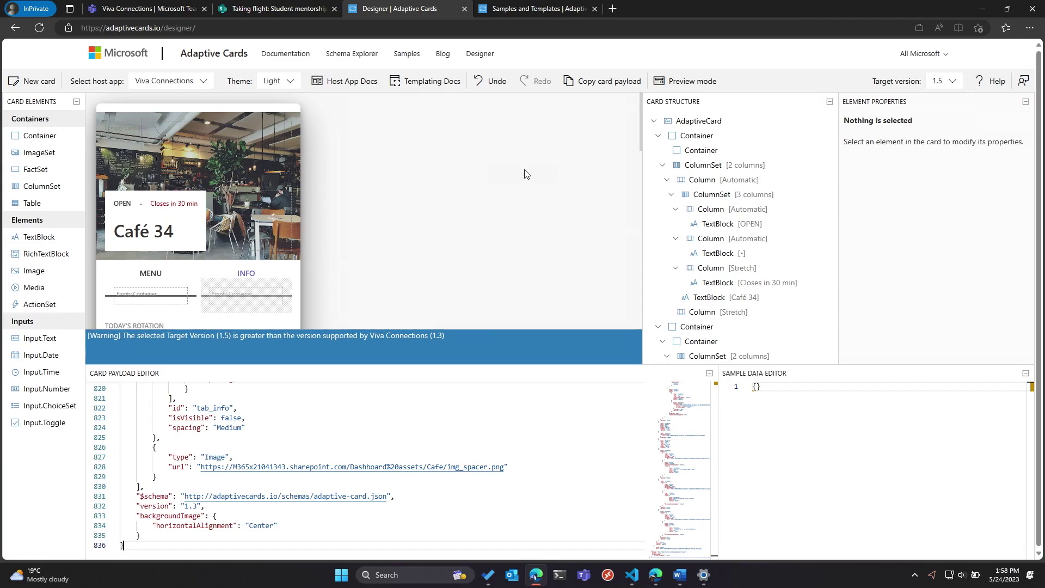
# Step: View the Café 34 card in preview mode, return to design mode and look through its menu entries
pyautogui.click(688, 82)
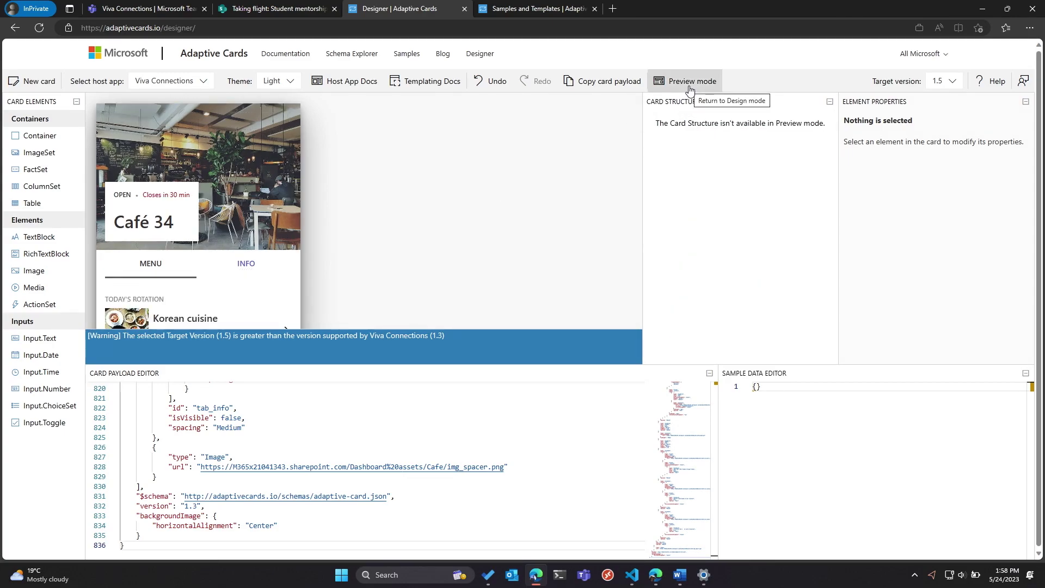
pyautogui.click(688, 82)
pyautogui.scroll(-8, 240, 193)
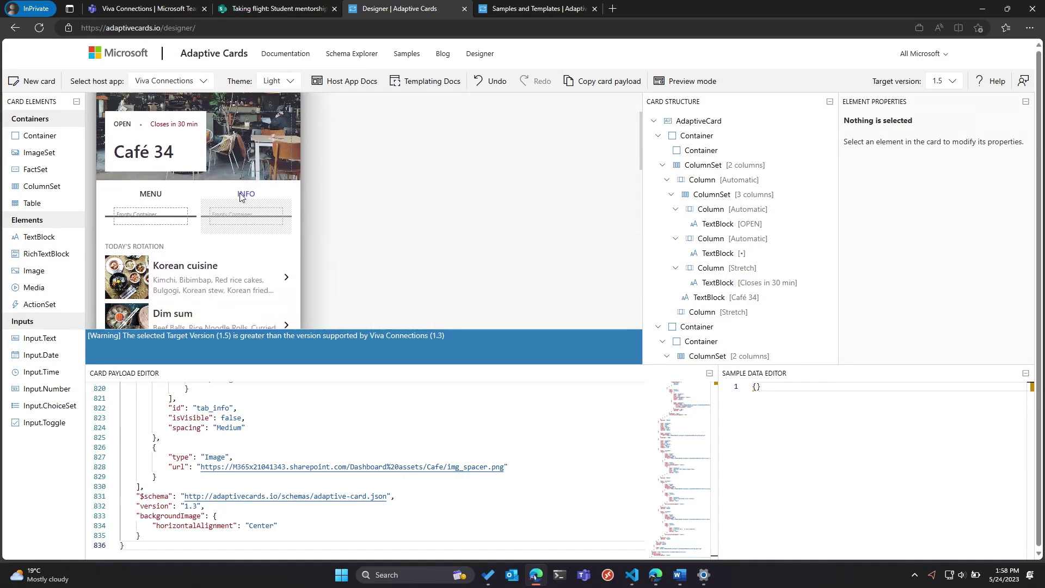
pyautogui.scroll(-2, 220, 267)
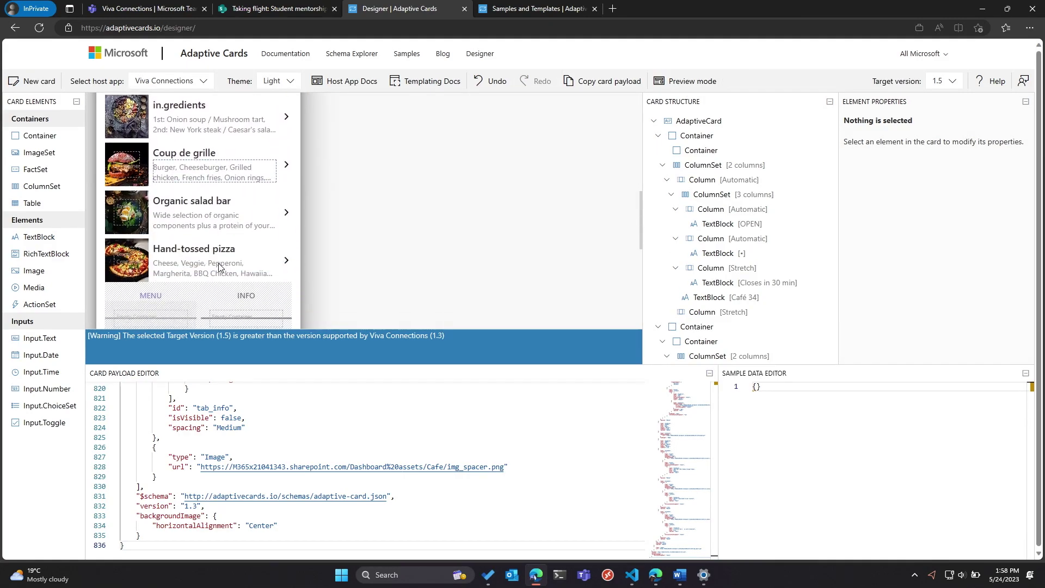
pyautogui.scroll(-1, 219, 267)
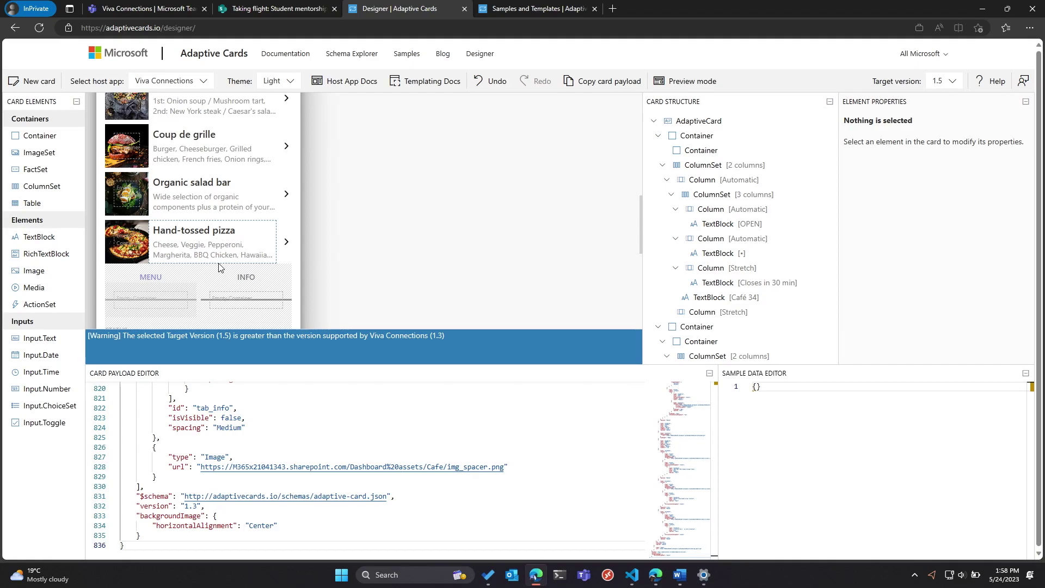
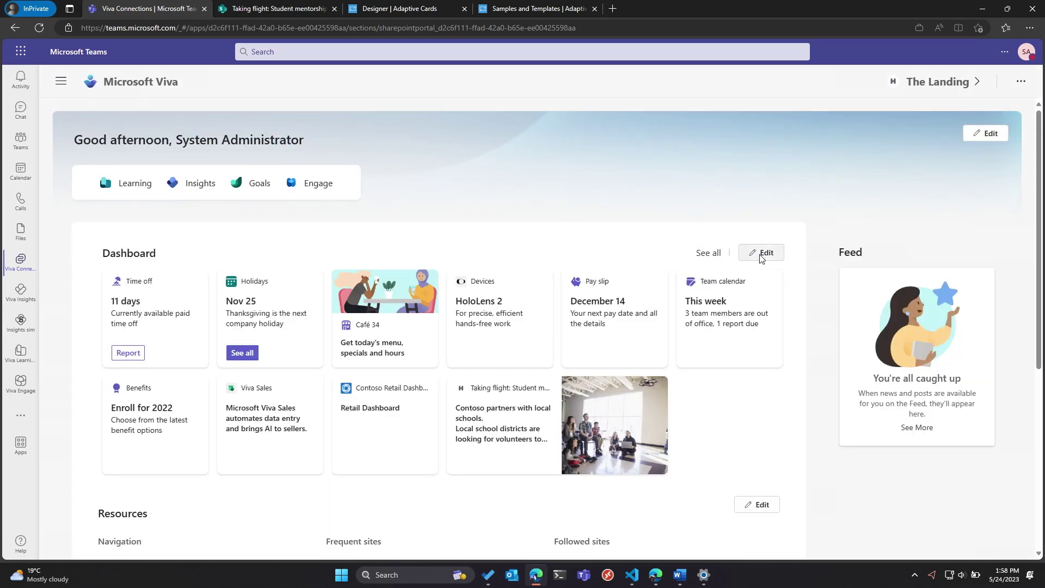
# Step: Open the Viva Connections dashboard for editing, add a Card designer card and open its properties
pyautogui.click(760, 254)
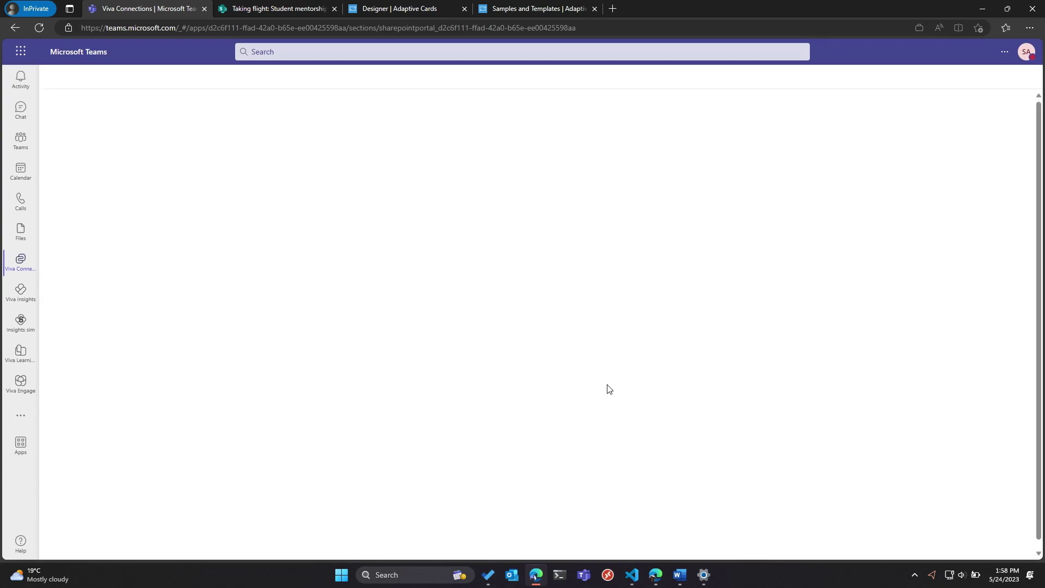
pyautogui.click(785, 263)
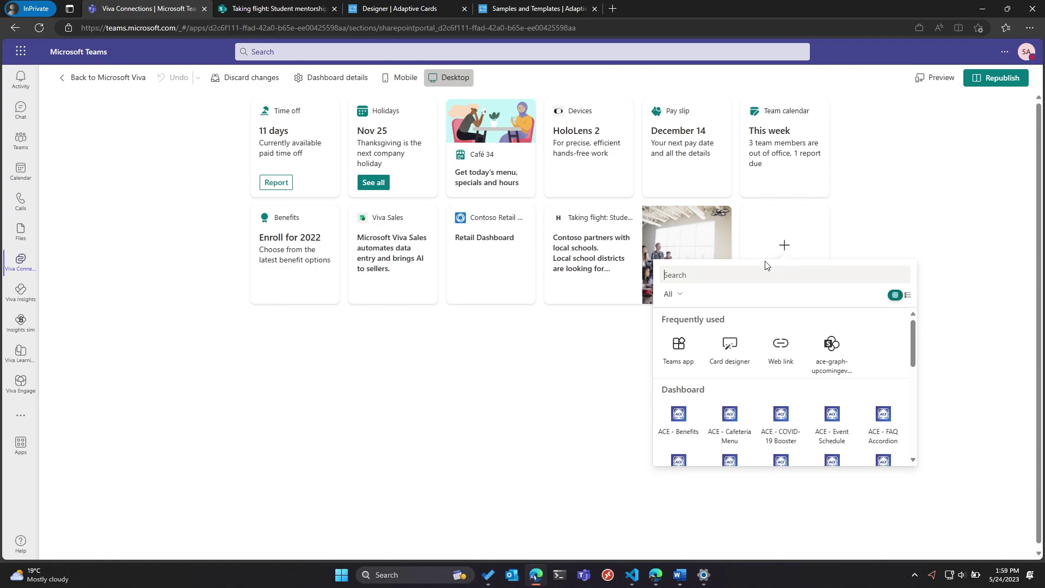
pyautogui.click(732, 347)
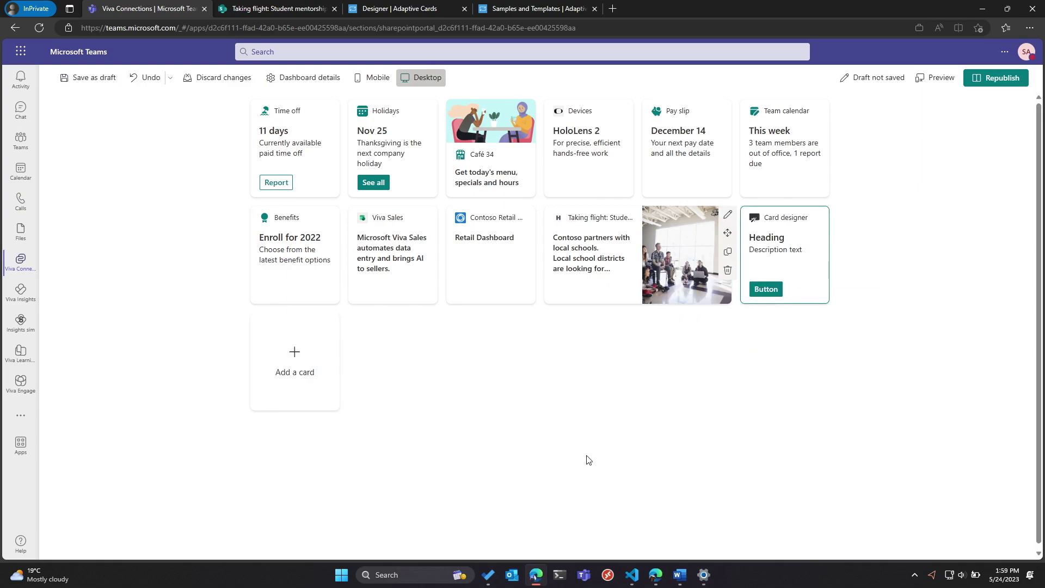
pyautogui.click(728, 215)
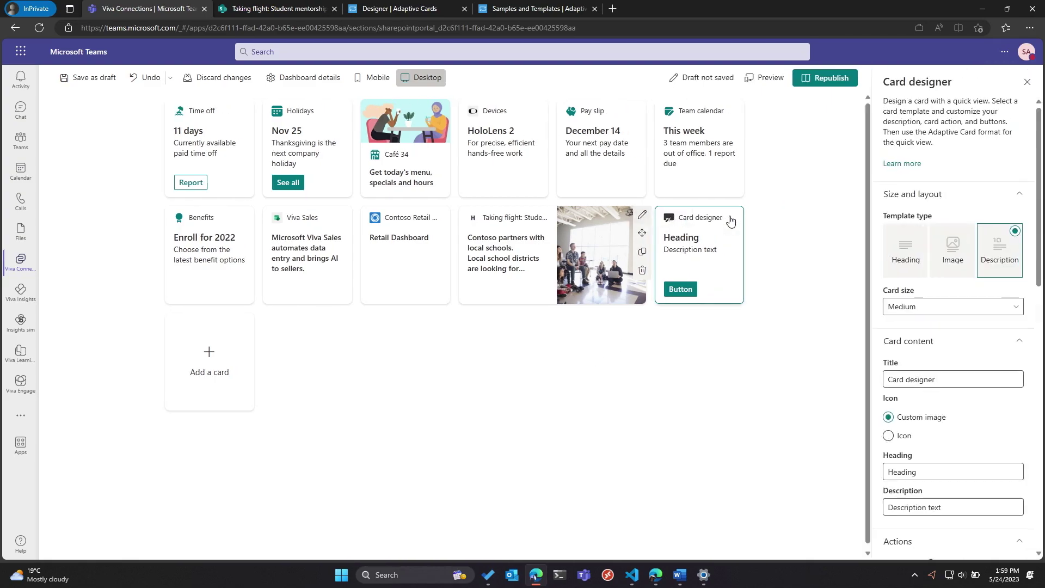
# Step: Switch the new card from a custom image to an icon and set its title to "Flight Status"
pyautogui.scroll(-2, 941, 321)
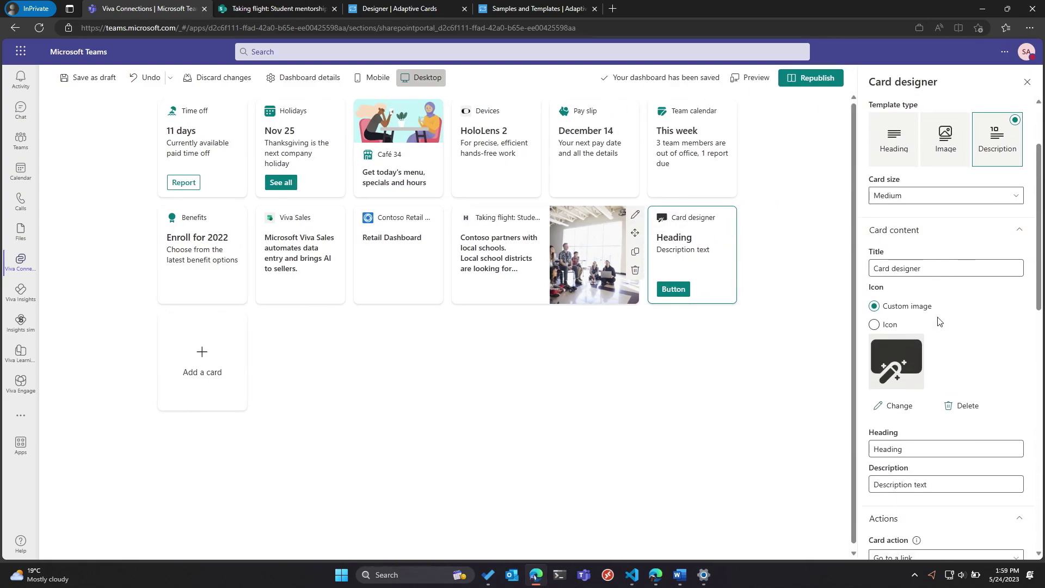
pyautogui.scroll(-2, 950, 229)
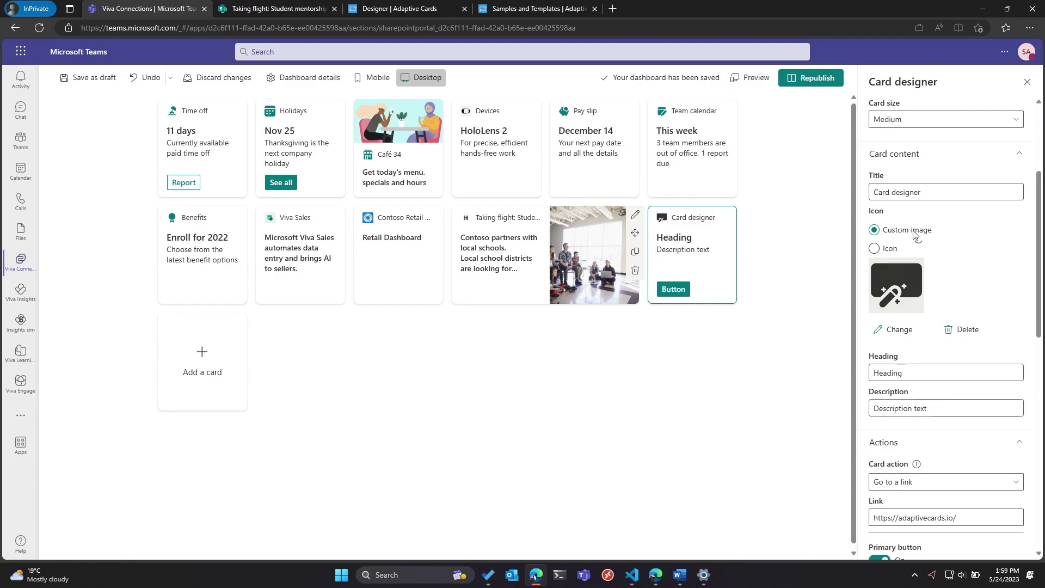
pyautogui.click(882, 255)
pyautogui.moveTo(933, 193); pyautogui.dragTo(841, 194)
pyautogui.write('Fli')
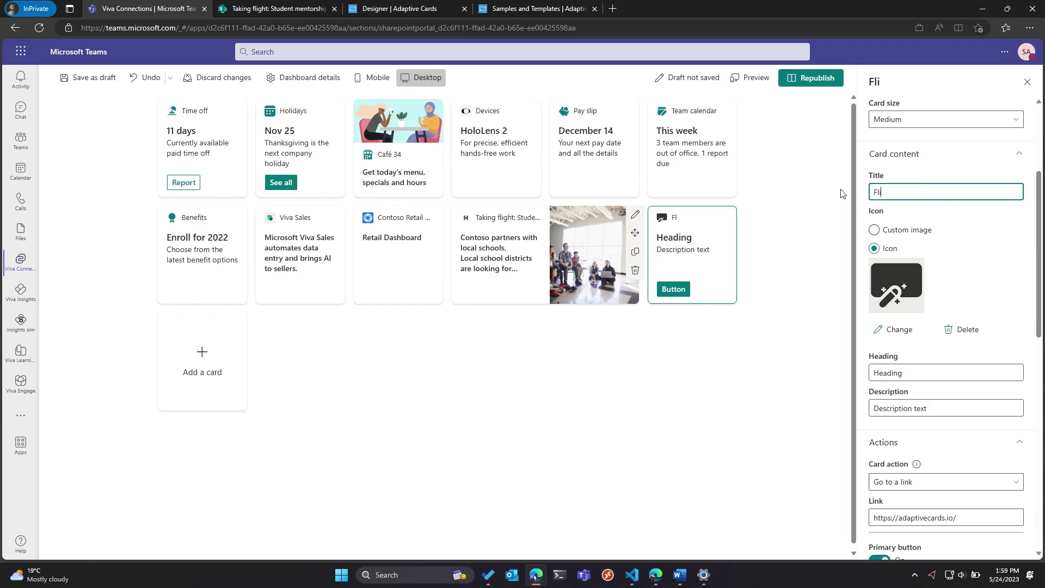
pyautogui.write('ght Status')
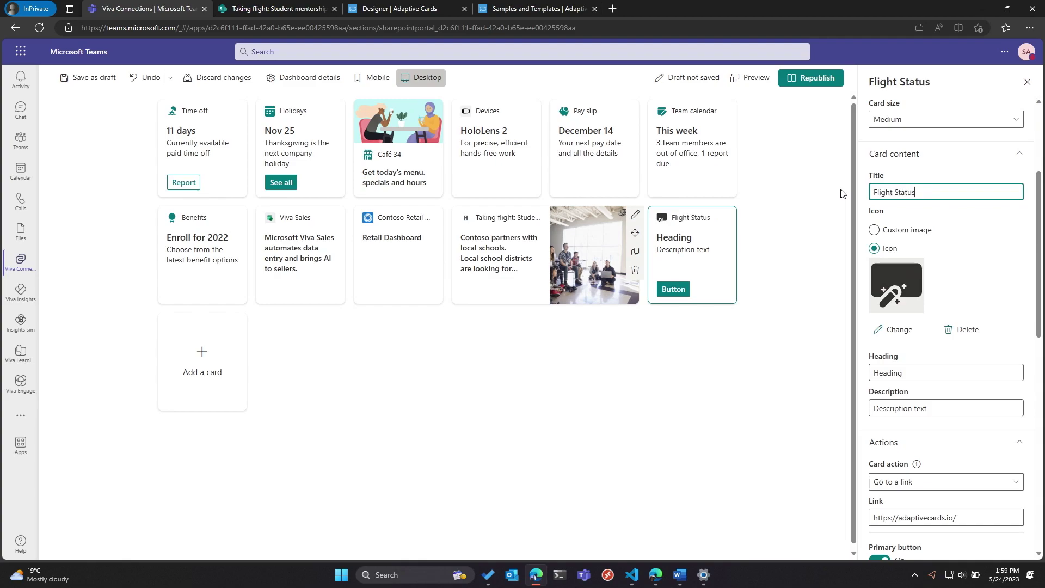
# Step: Search the icon library for "timer" and use the timer icon for the Flight Status card
pyautogui.click(898, 330)
pyautogui.write('timer')
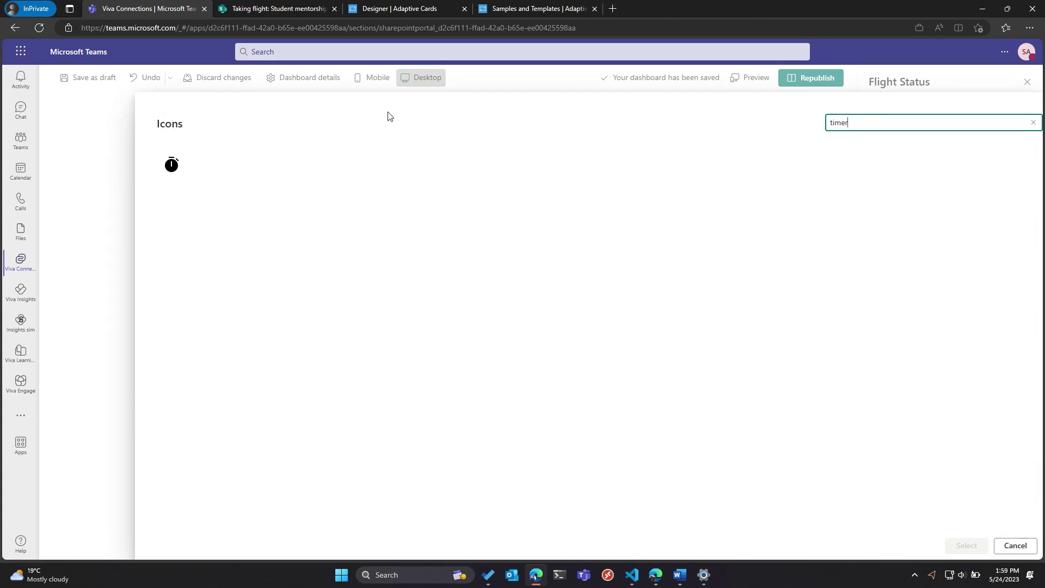
pyautogui.click(171, 164)
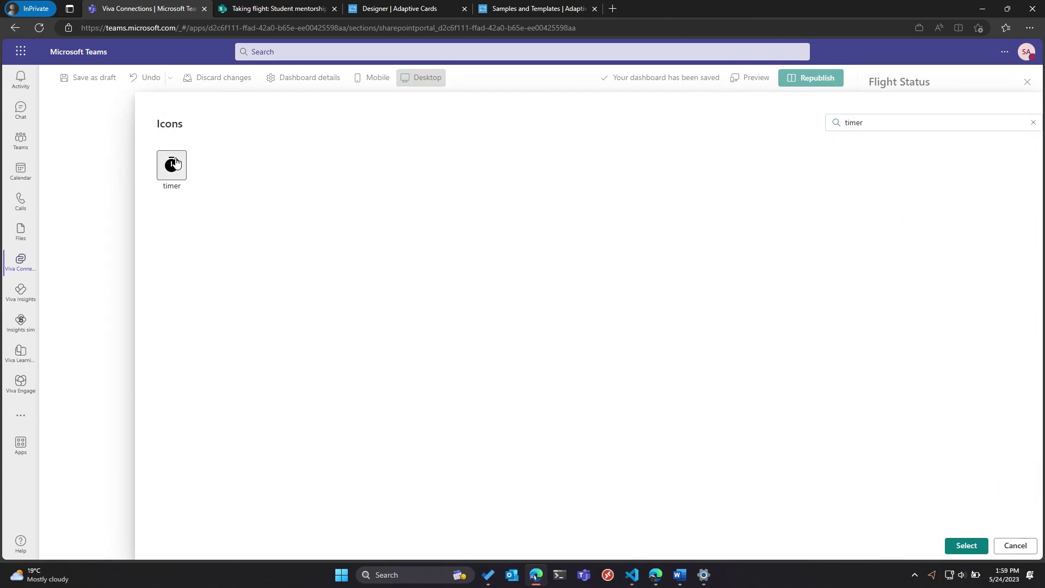
pyautogui.click(969, 546)
# Step: Set the Flight Status card's heading to "Where is my flight?" and clear its description
pyautogui.scroll(-1, 944, 415)
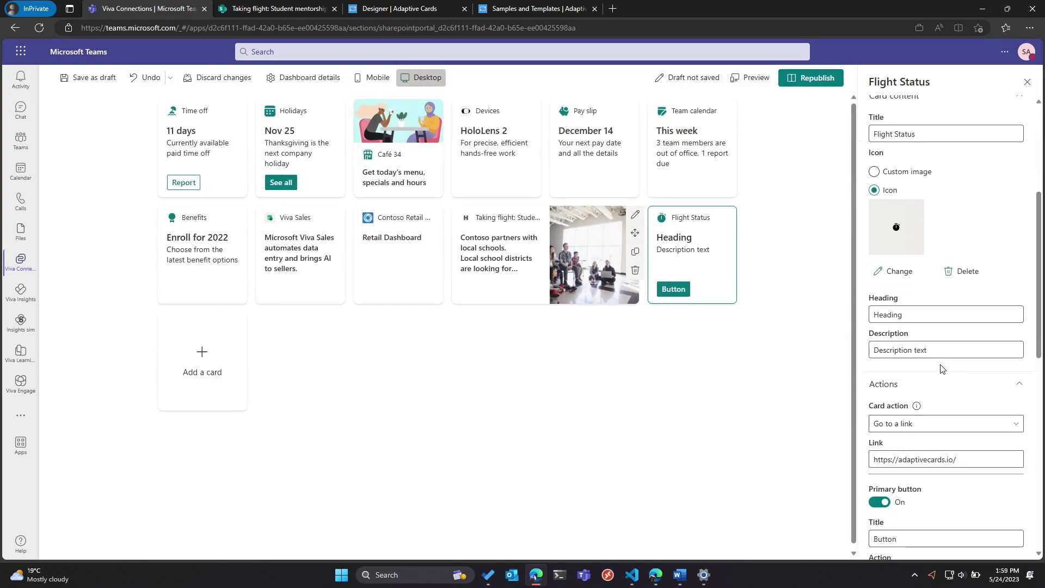
pyautogui.doubleClick(921, 314)
pyautogui.write('Where is my flight?')
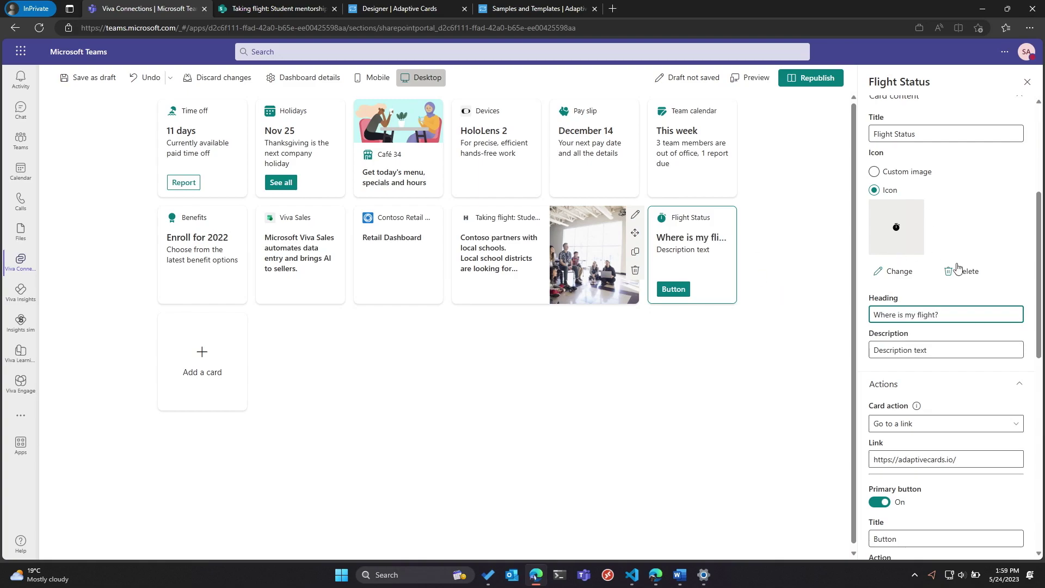
pyautogui.click(918, 350)
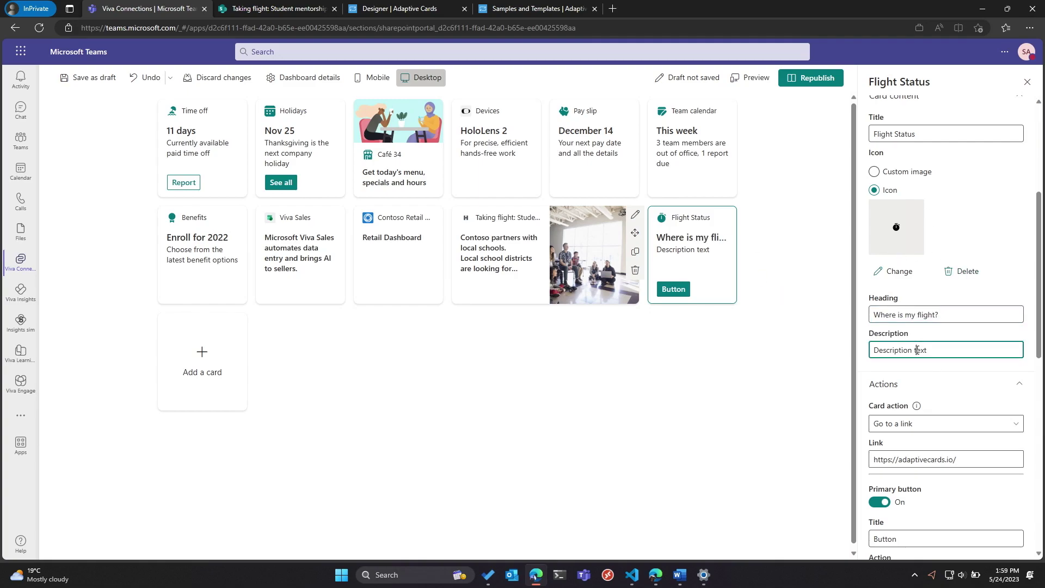
pyautogui.hotkey('ctrl', 'a')
pyautogui.press('BackSpace')
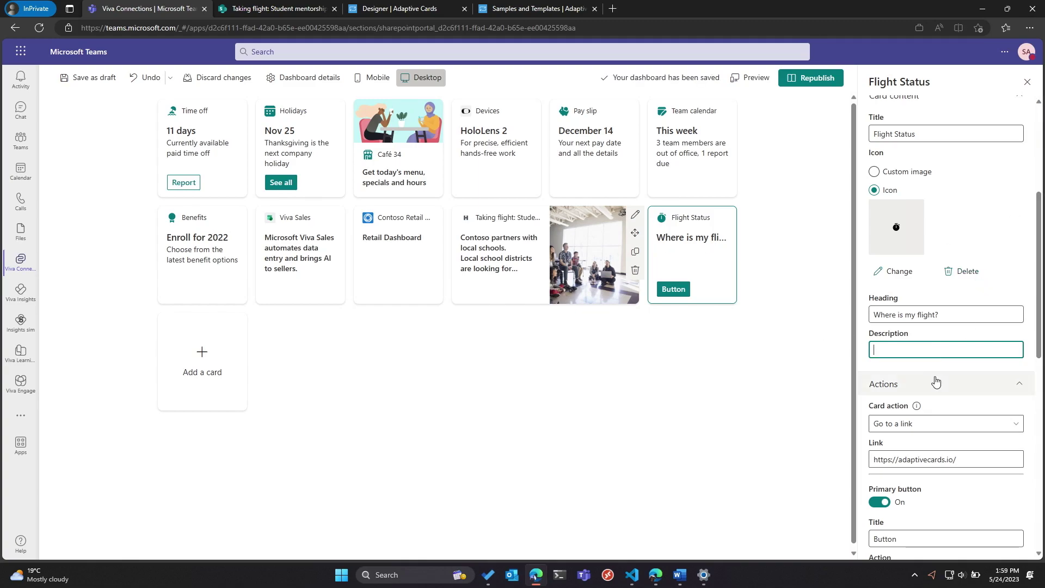
# Step: Title the Flight Status card's primary button "View" and set its action to Show the quick view
pyautogui.scroll(-3, 933, 380)
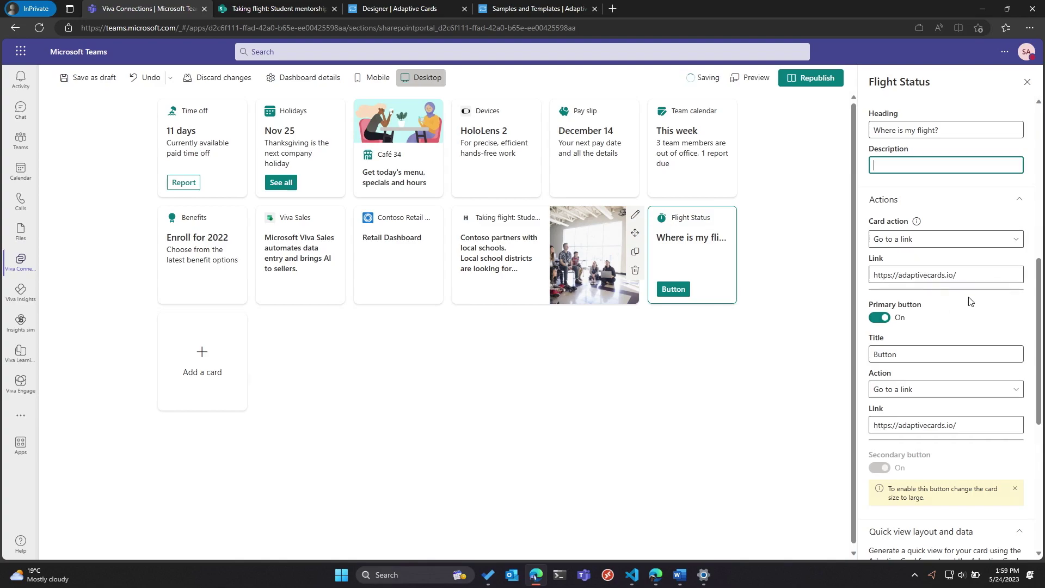
pyautogui.scroll(-1, 942, 323)
pyautogui.click(912, 330)
pyautogui.doubleClick(884, 326)
pyautogui.write('View')
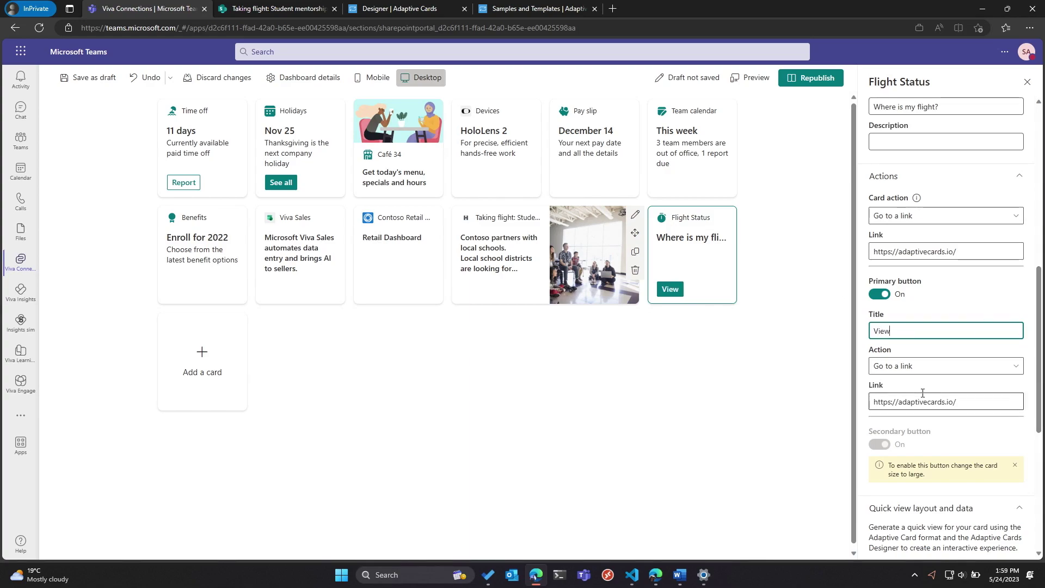
pyautogui.scroll(-4, 995, 250)
pyautogui.click(957, 251)
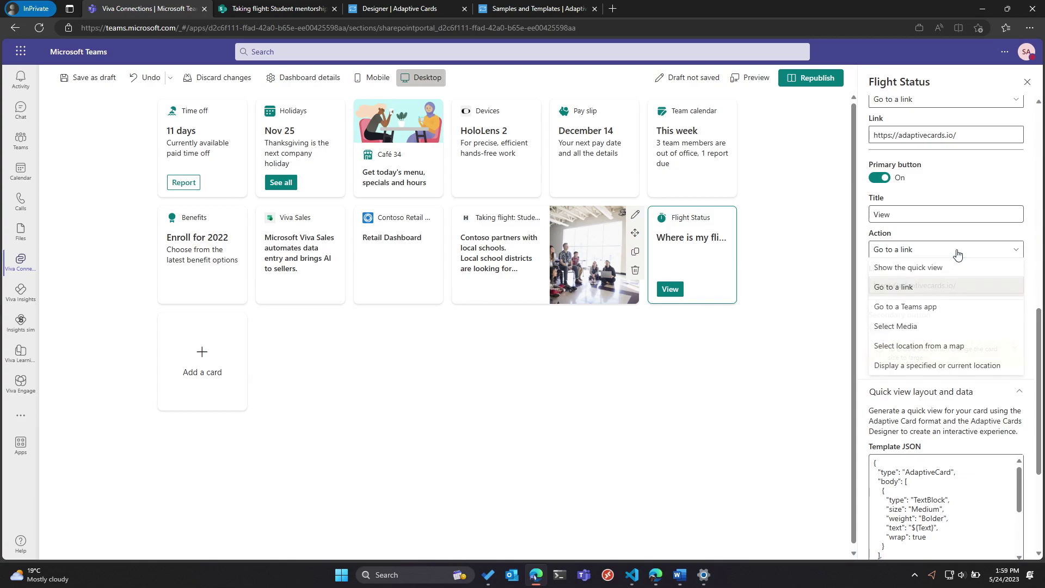
pyautogui.click(940, 268)
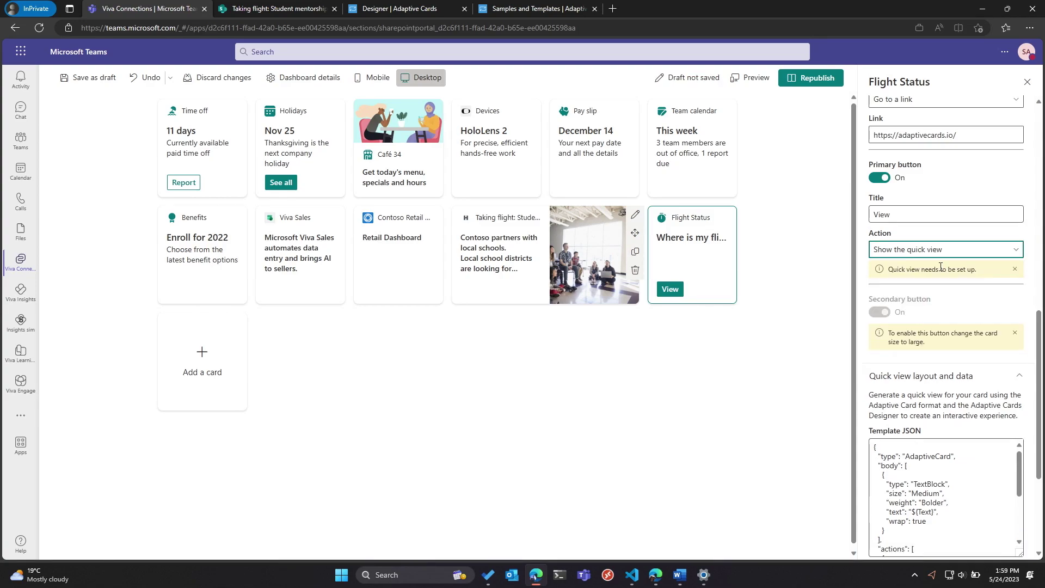
# Step: Open the Adaptive Cards "Flight update" sample in the online card designer
pyautogui.scroll(-3, 901, 361)
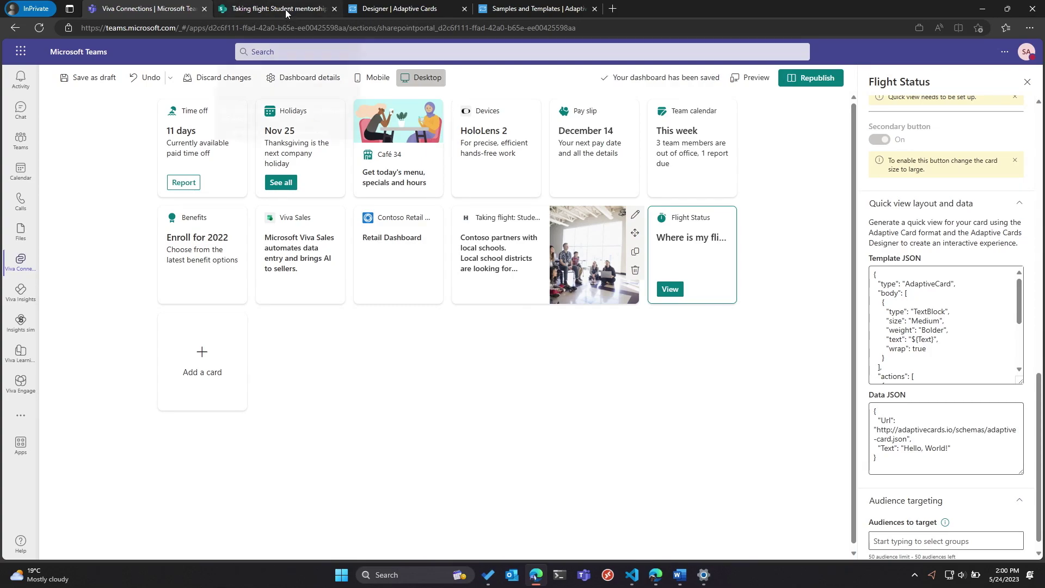
pyautogui.click(509, 21)
pyautogui.click(510, 12)
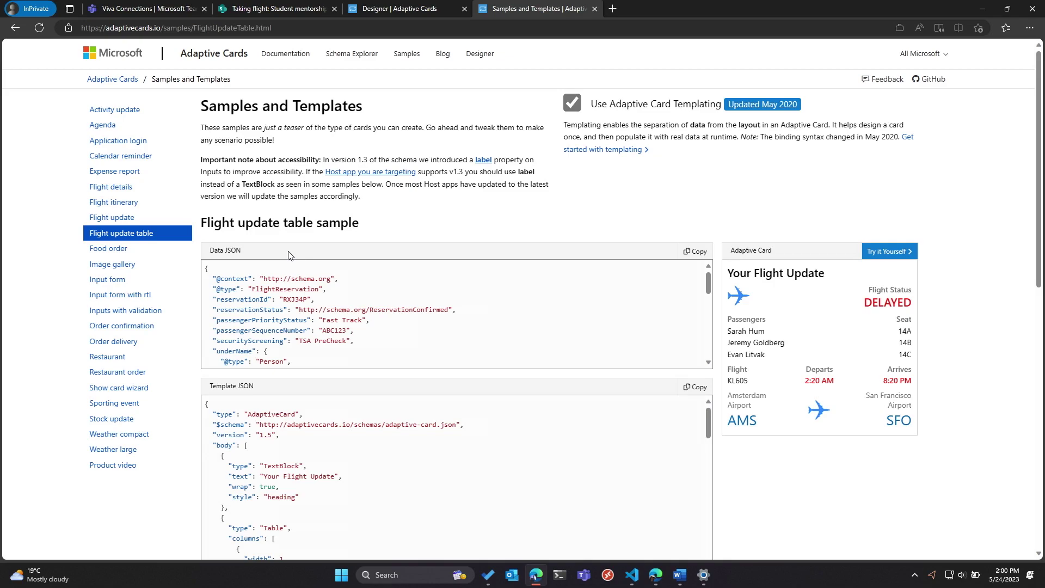
pyautogui.rightClick(115, 223)
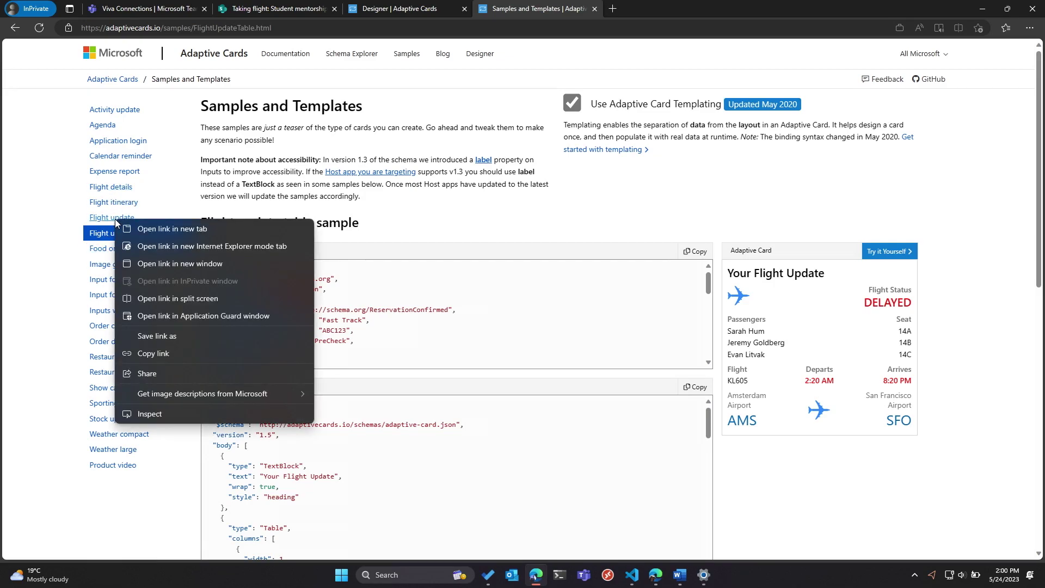
pyautogui.click(447, 236)
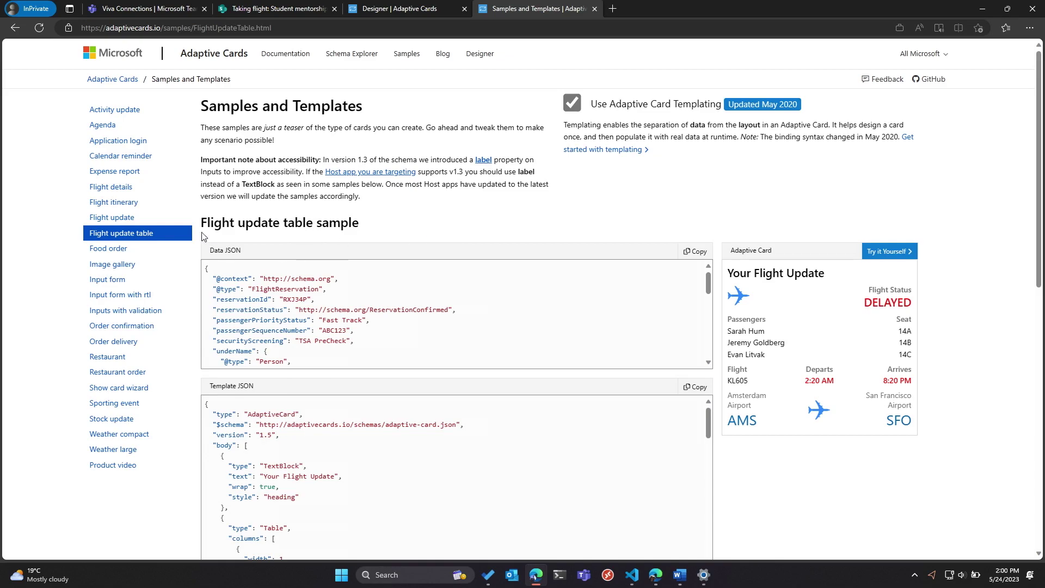
pyautogui.click(134, 240)
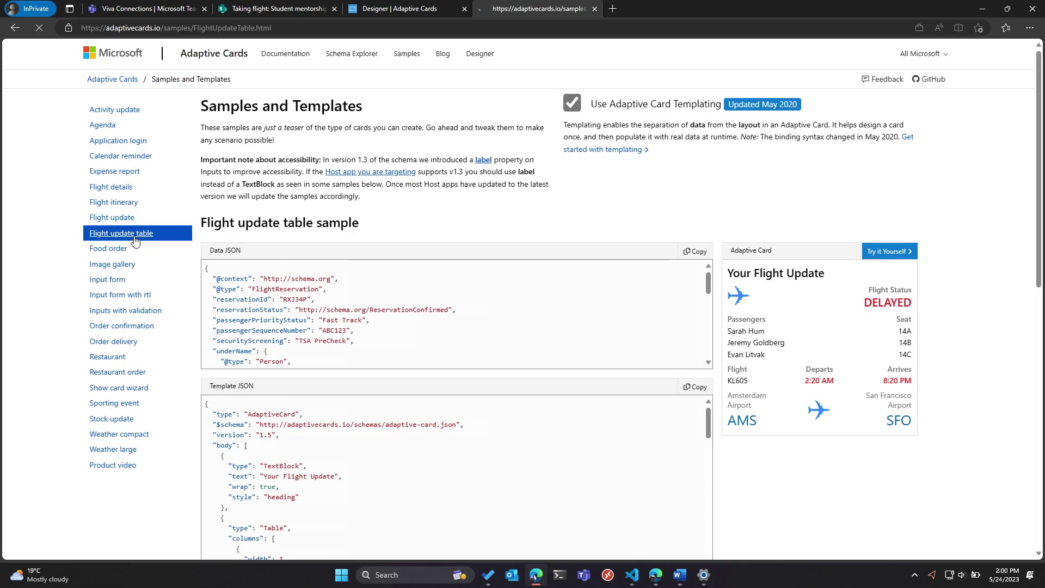
pyautogui.click(113, 218)
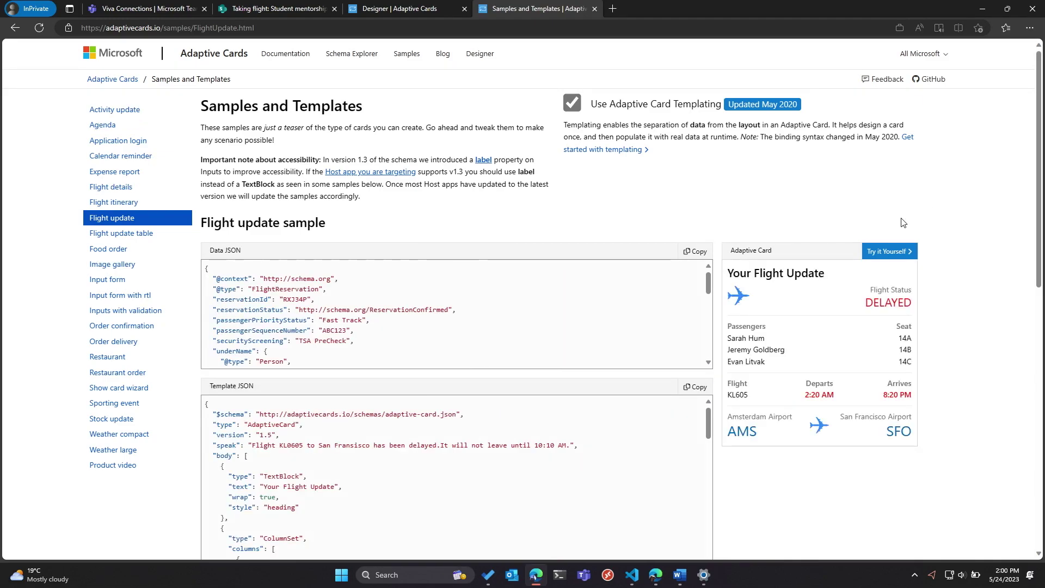
pyautogui.click(884, 251)
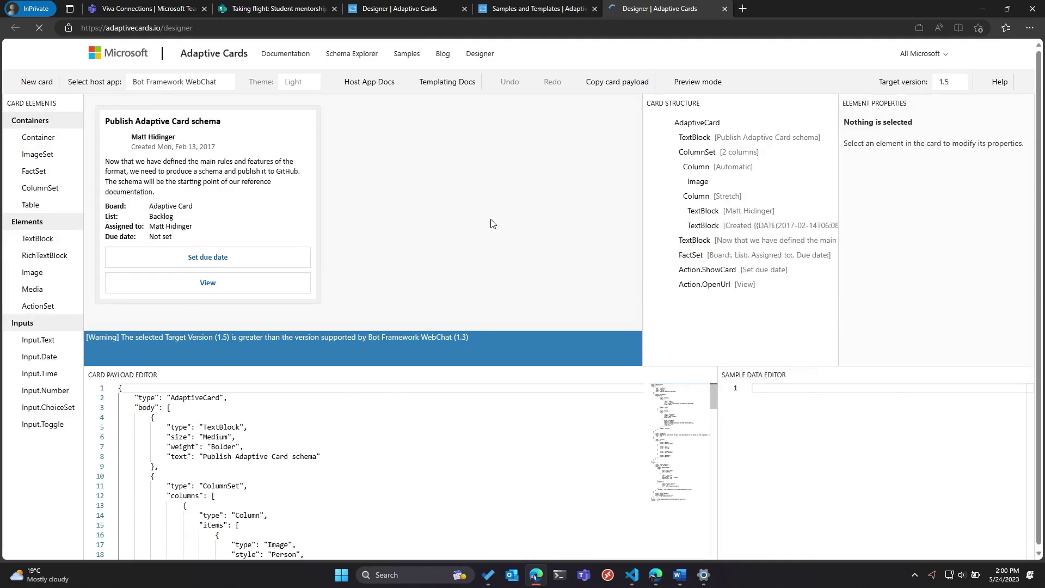
# Step: Replace the Flight Status card's Template JSON in Viva Connections with the full card payload copied from the Flight update design
pyautogui.click(328, 464)
pyautogui.scroll(-1, 329, 462)
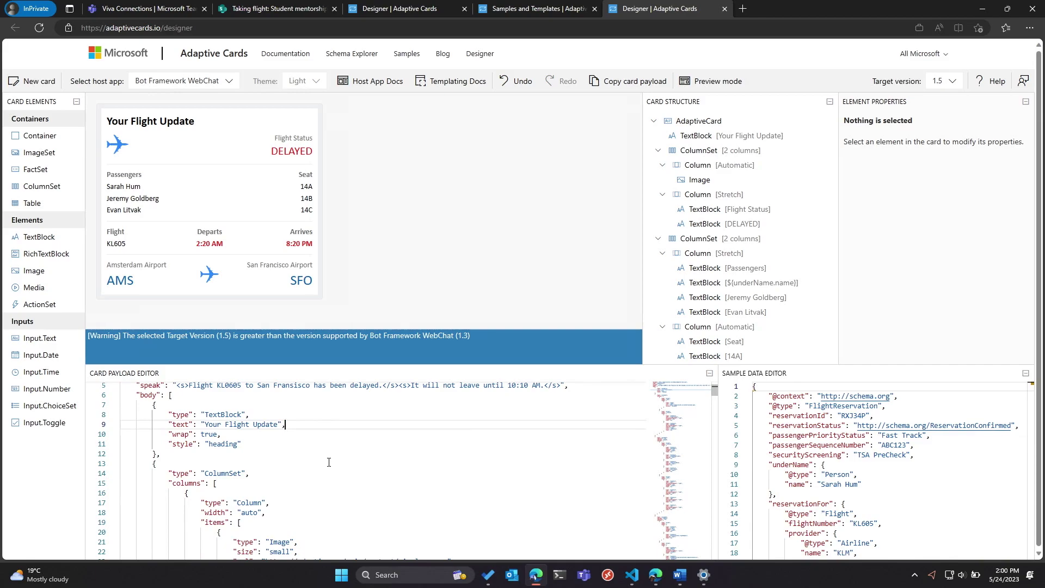
pyautogui.hotkey('ctrl', 'a')
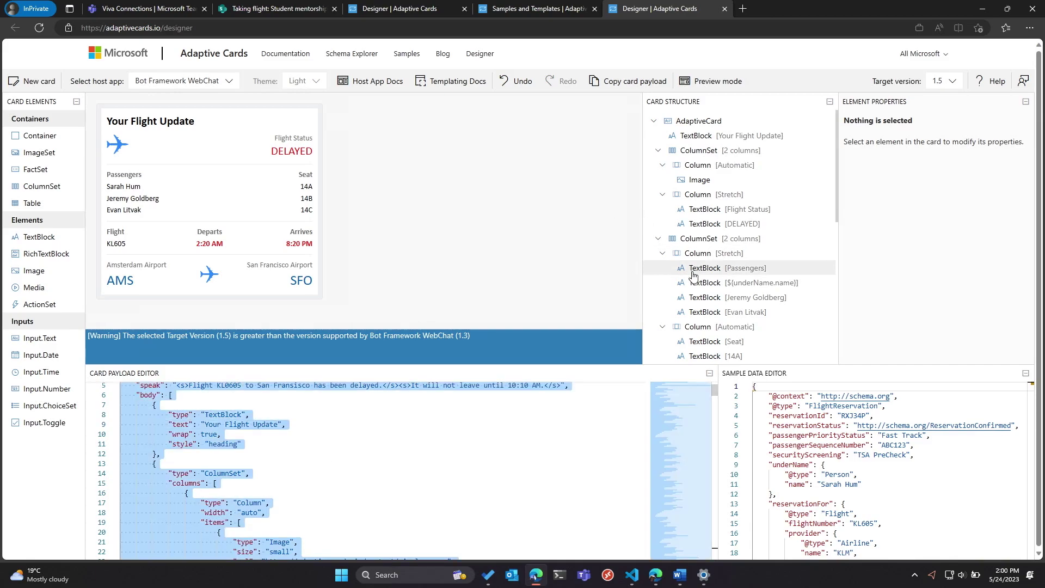
pyautogui.click(119, 15)
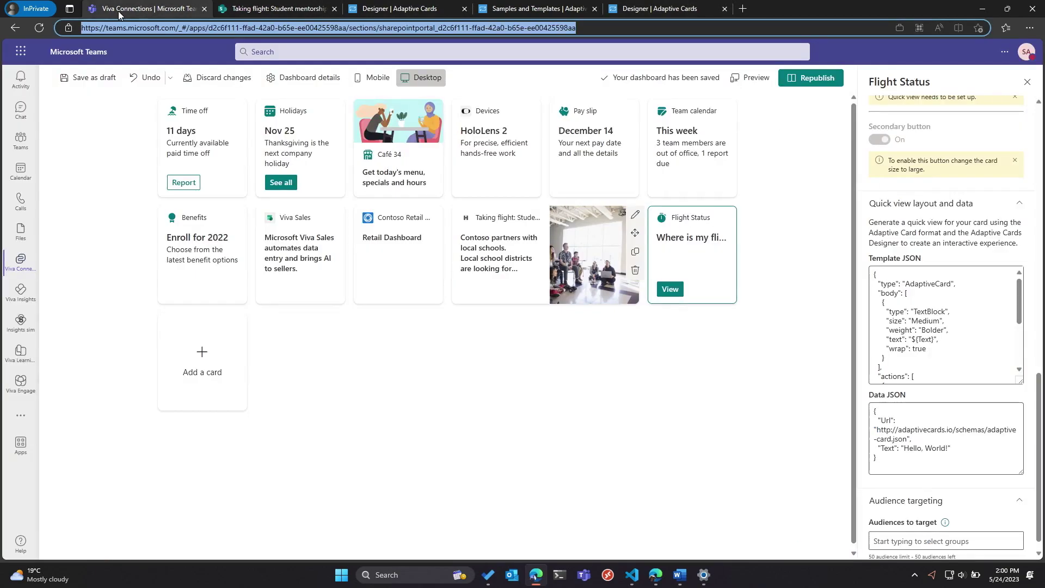
pyautogui.click(916, 376)
pyautogui.hotkey('ctrl', 'a')
pyautogui.press('Delete')
pyautogui.hotkey('ctrl', 'v')
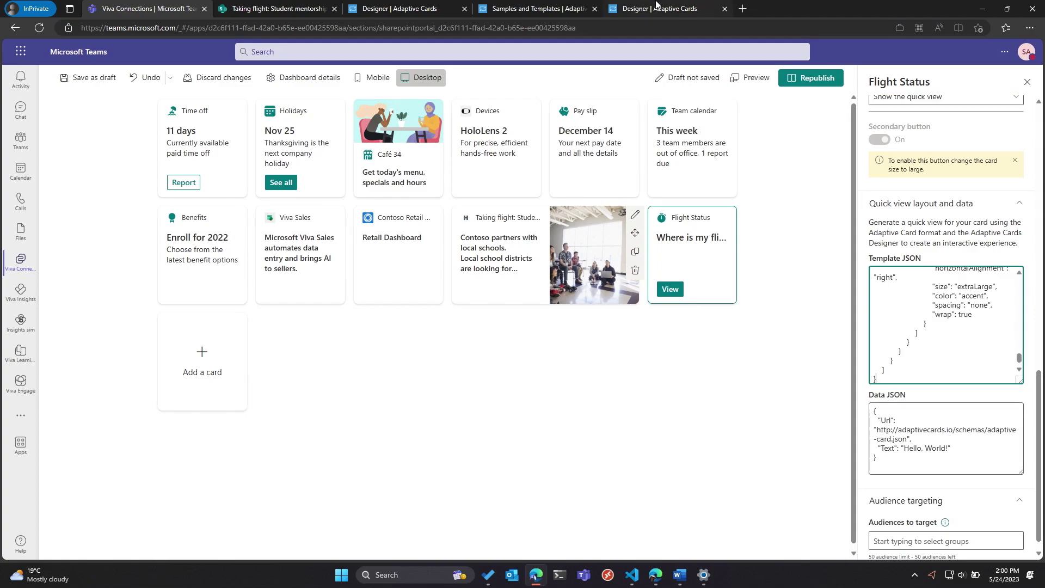
# Step: Replace the Flight Status card's Data JSON with the full sample data copied from the Flight update design
pyautogui.click(630, 12)
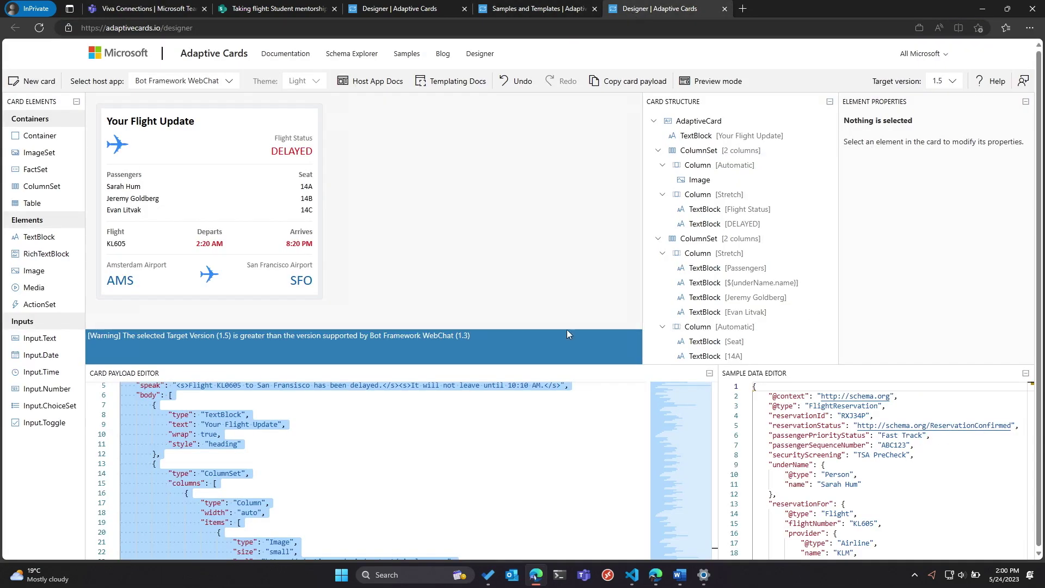
pyautogui.click(798, 494)
pyautogui.hotkey('ctrl', 'a')
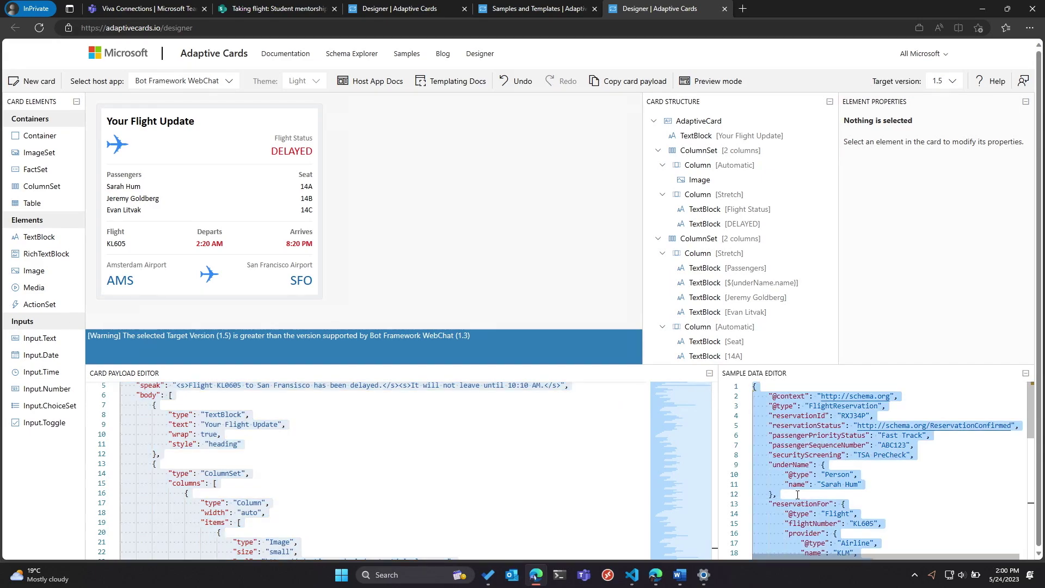
pyautogui.click(143, 10)
pyautogui.click(944, 460)
pyautogui.hotkey('ctrl', 'a')
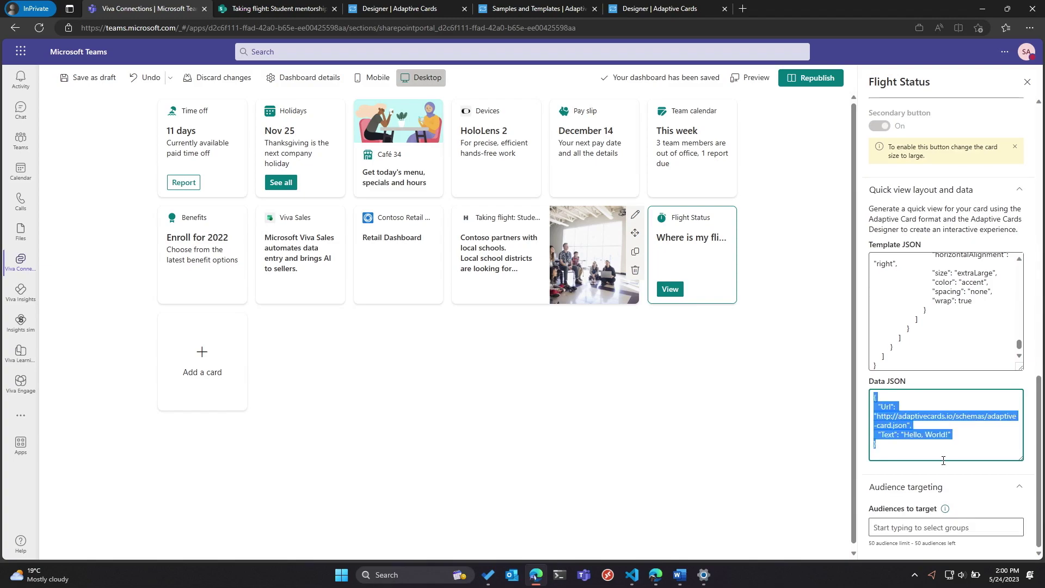
pyautogui.press('Delete')
pyautogui.hotkey('ctrl', 'v')
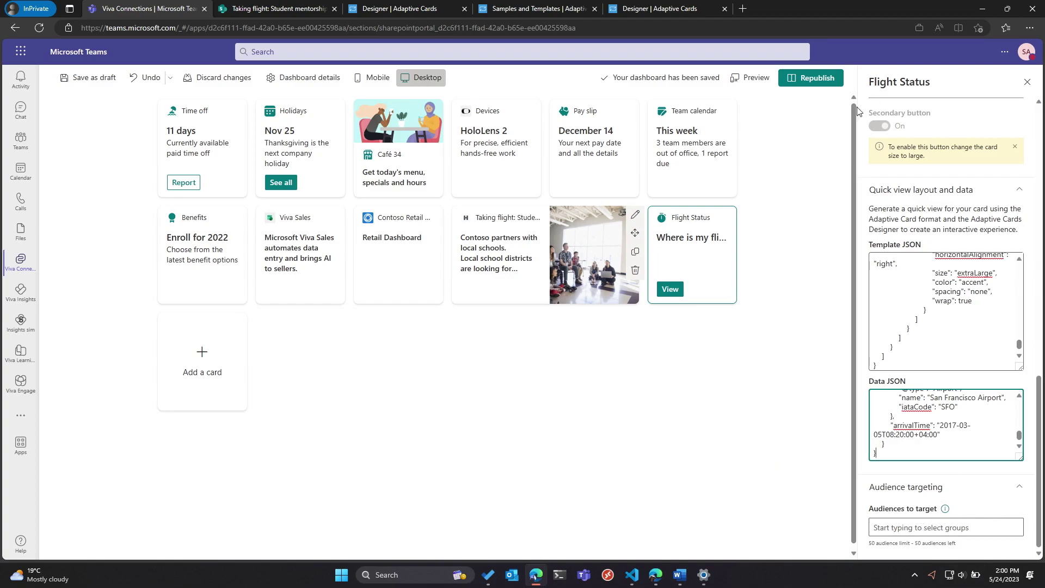
# Step: Republish the dashboard and check the Flight Status card's quick view on the Viva Connections home page
pyautogui.click(815, 86)
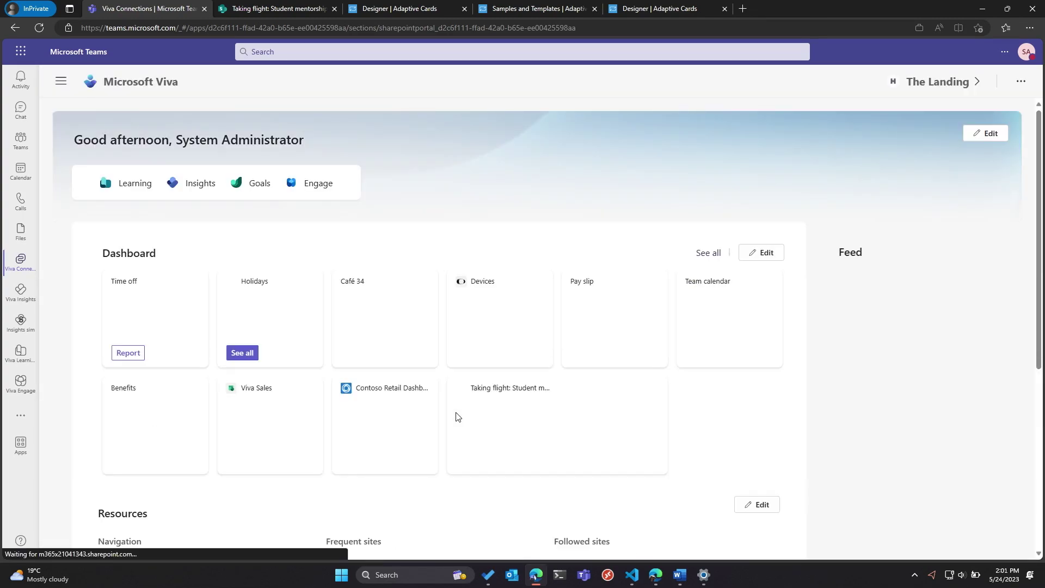
pyautogui.scroll(-1, 615, 416)
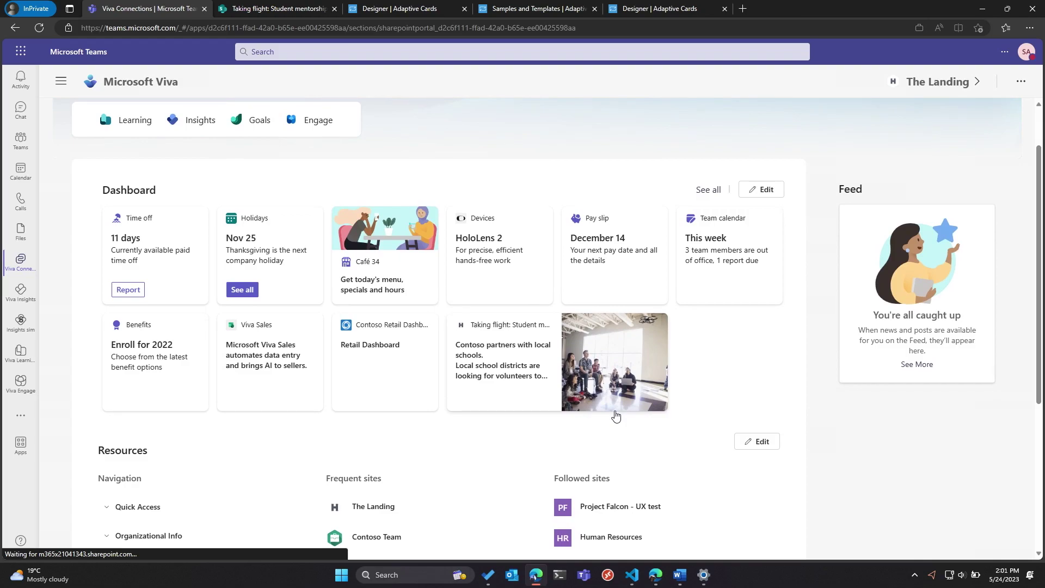
pyautogui.scroll(-1, 616, 416)
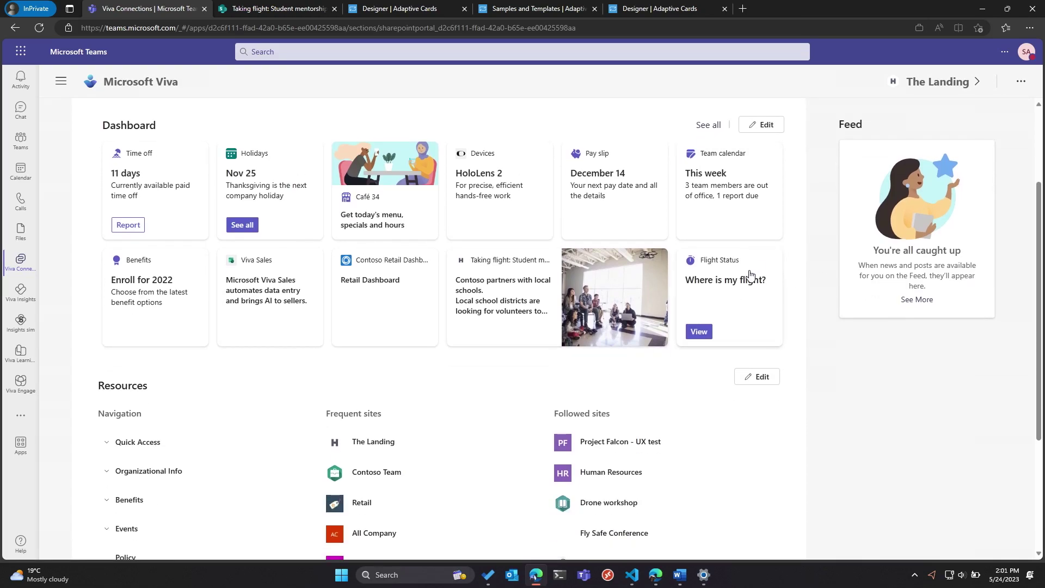
pyautogui.click(699, 332)
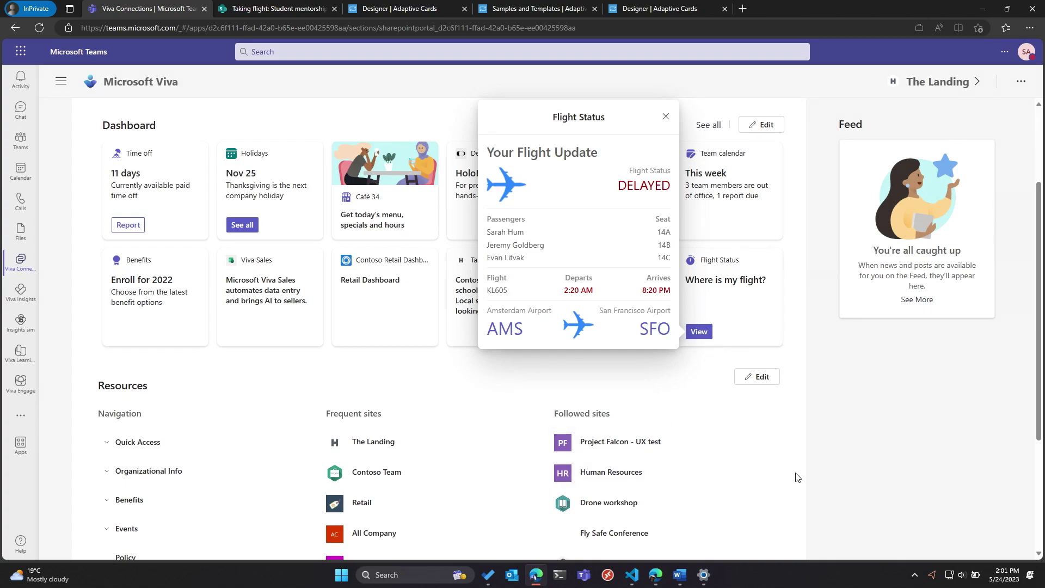
pyautogui.click(896, 483)
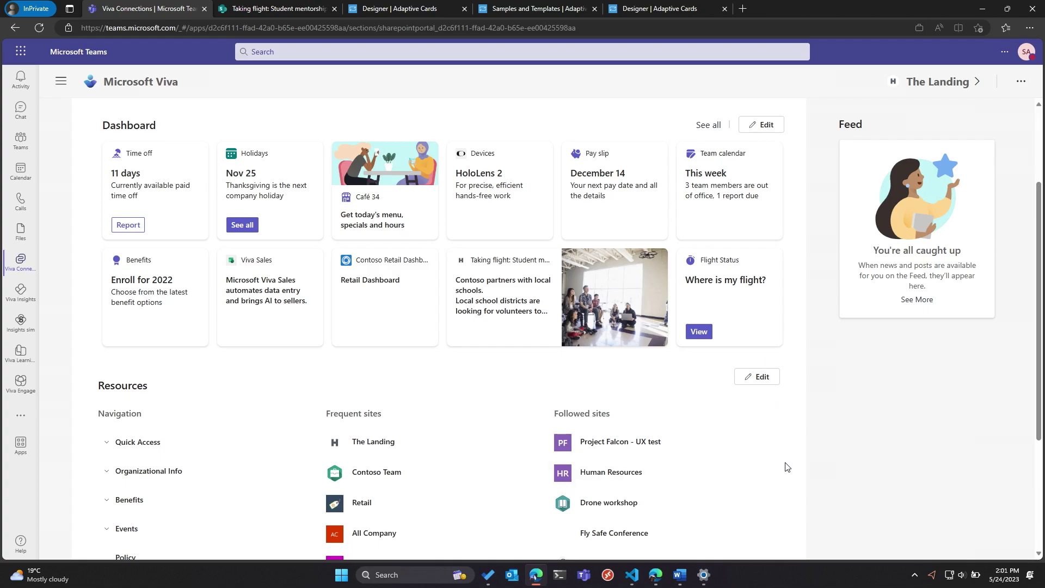
# Step: Open the Contoso Retail Dashboard app from its card and view the Contoso Denim Jacket in the inventory
pyautogui.scroll(1, 786, 467)
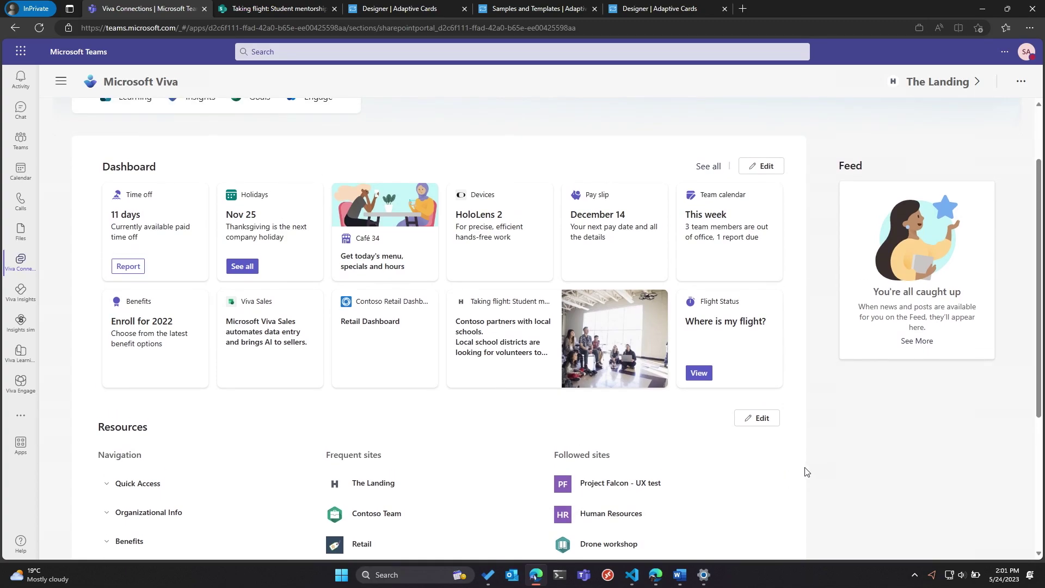
pyautogui.scroll(-1, 825, 487)
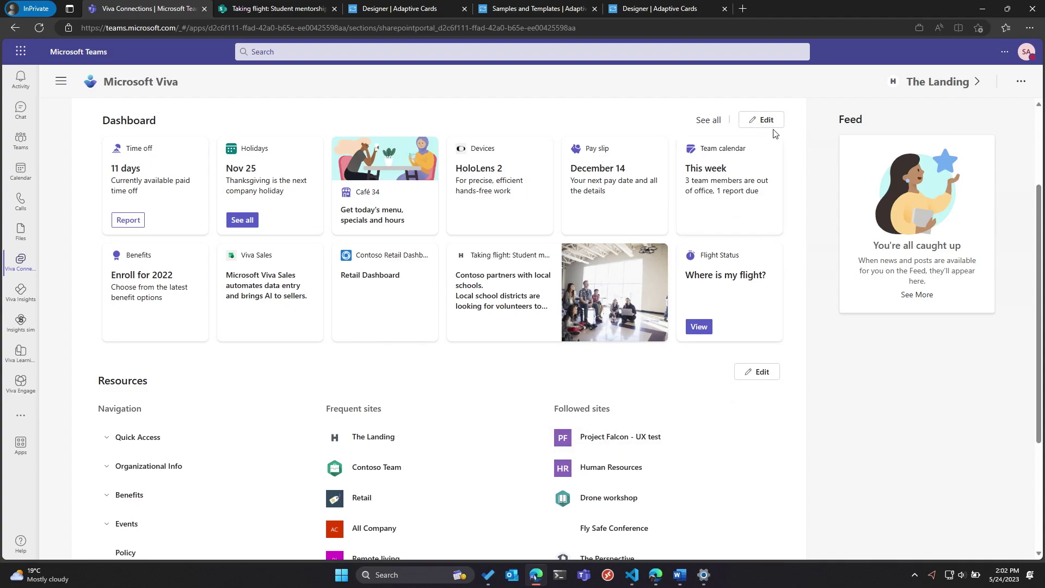
pyautogui.click(403, 294)
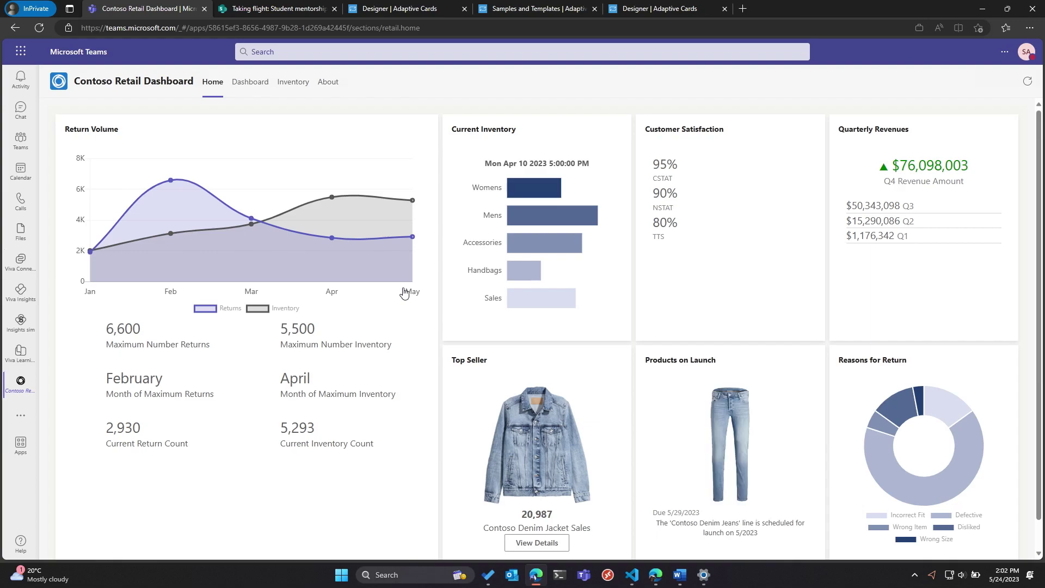
pyautogui.click(304, 82)
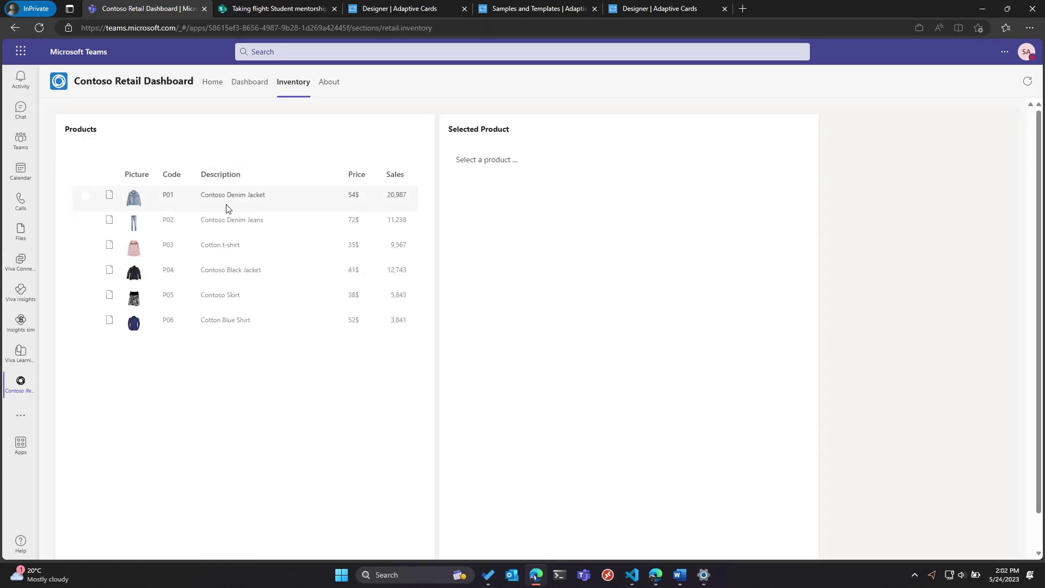
pyautogui.click(227, 209)
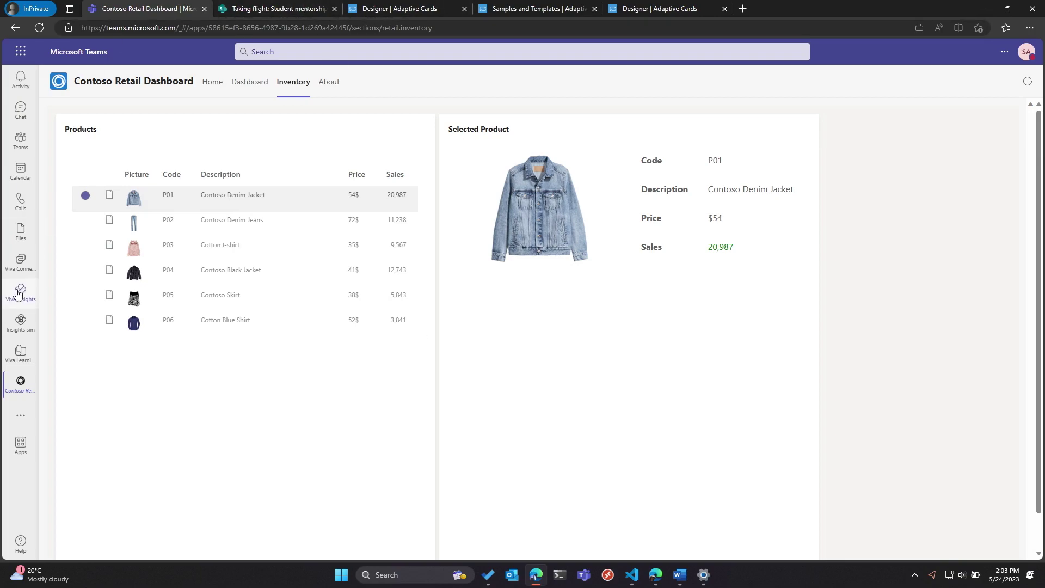
# Step: Return to Viva Connections, edit the dashboard and delete the Flight Status and "Taking flight" cards
pyautogui.click(21, 262)
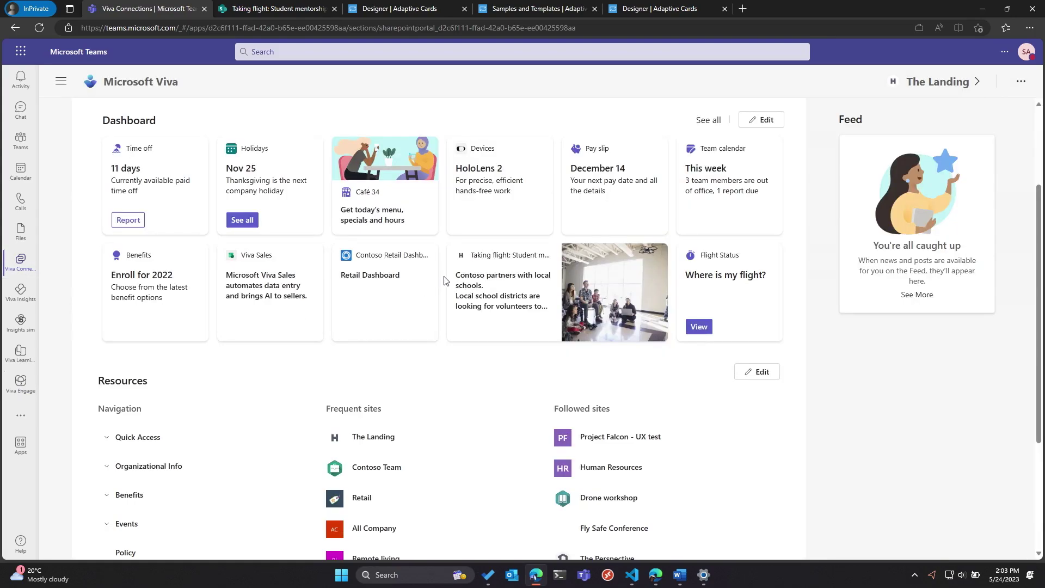
pyautogui.click(765, 119)
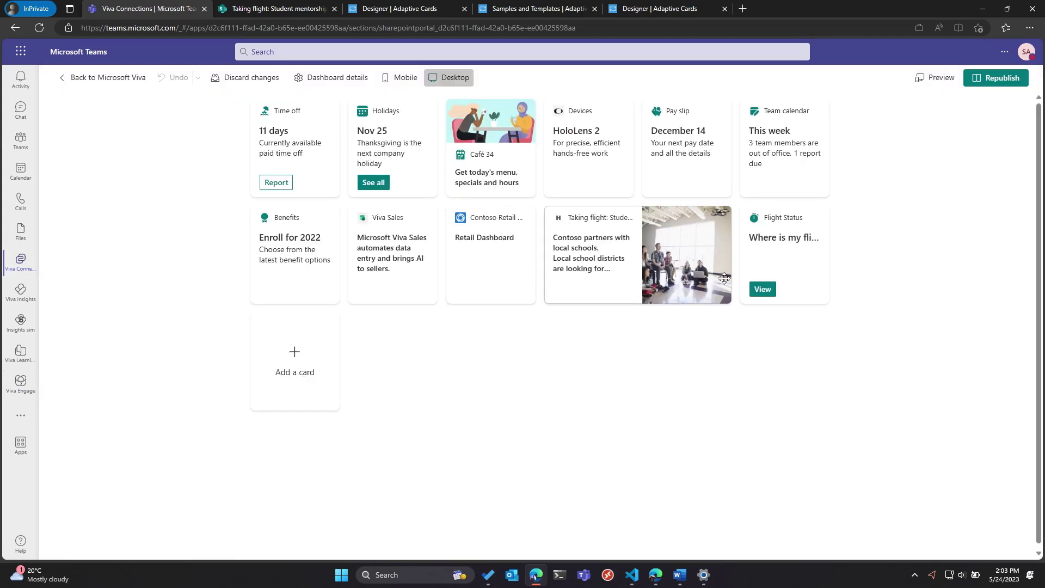
pyautogui.rightClick(755, 261)
pyautogui.press('Escape')
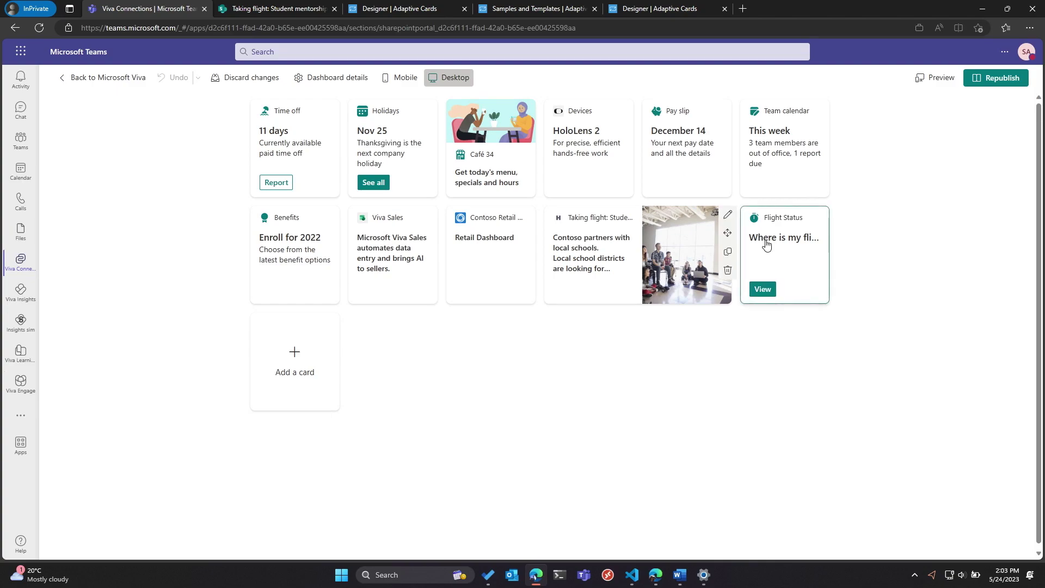
pyautogui.click(727, 272)
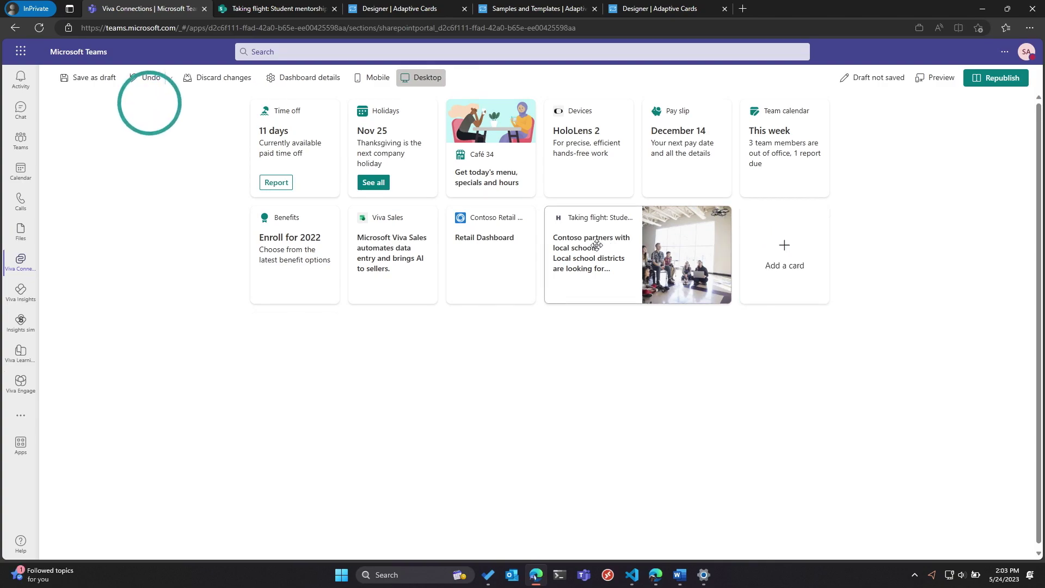
pyautogui.click(528, 272)
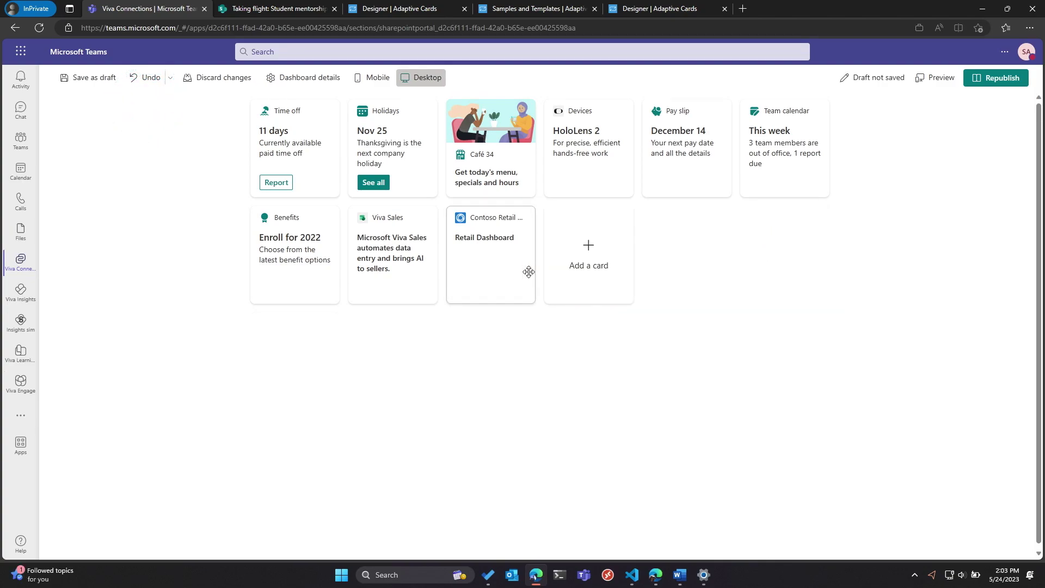
# Step: Add the Retail Inventory card to the end of the dashboard and republish it
pyautogui.click(592, 256)
pyautogui.scroll(-1, 640, 354)
pyautogui.scroll(-5, 639, 354)
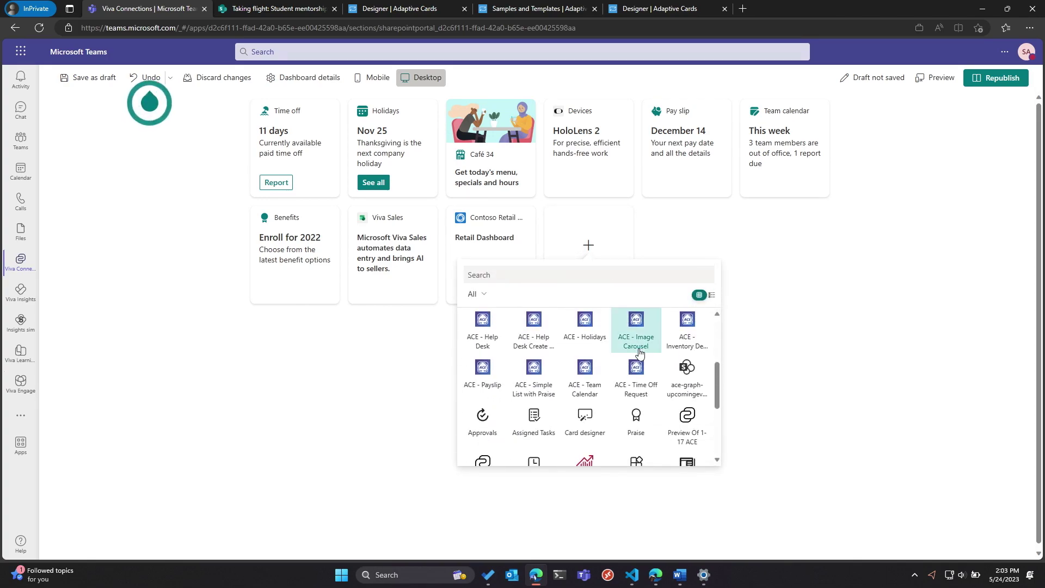
pyautogui.click(483, 398)
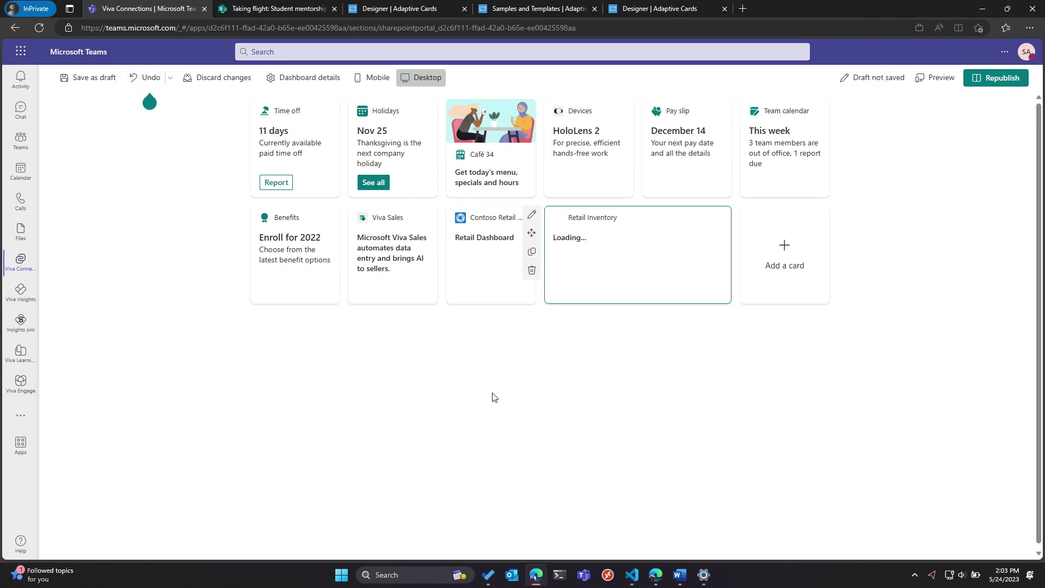
pyautogui.click(985, 79)
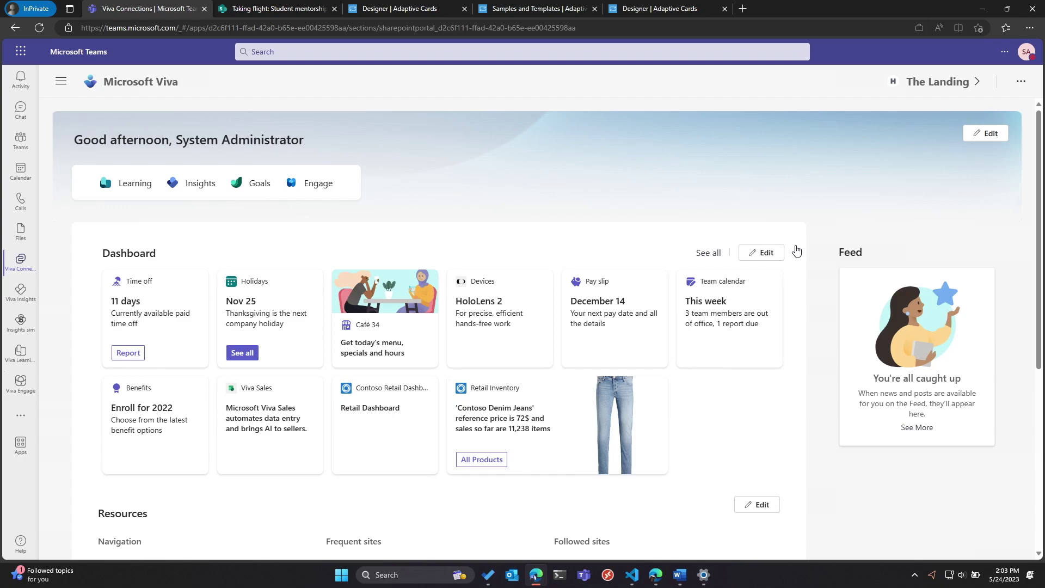
# Step: Show all products from the Retail Inventory card and open the Cotton t-shirt in the Contoso Retail Dashboard app
pyautogui.click(474, 462)
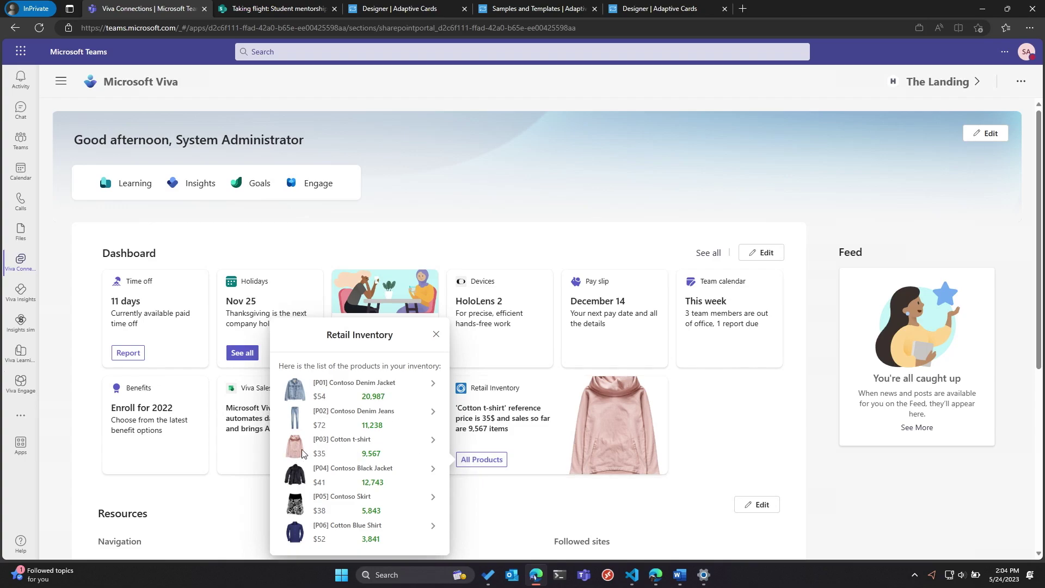
pyautogui.click(433, 449)
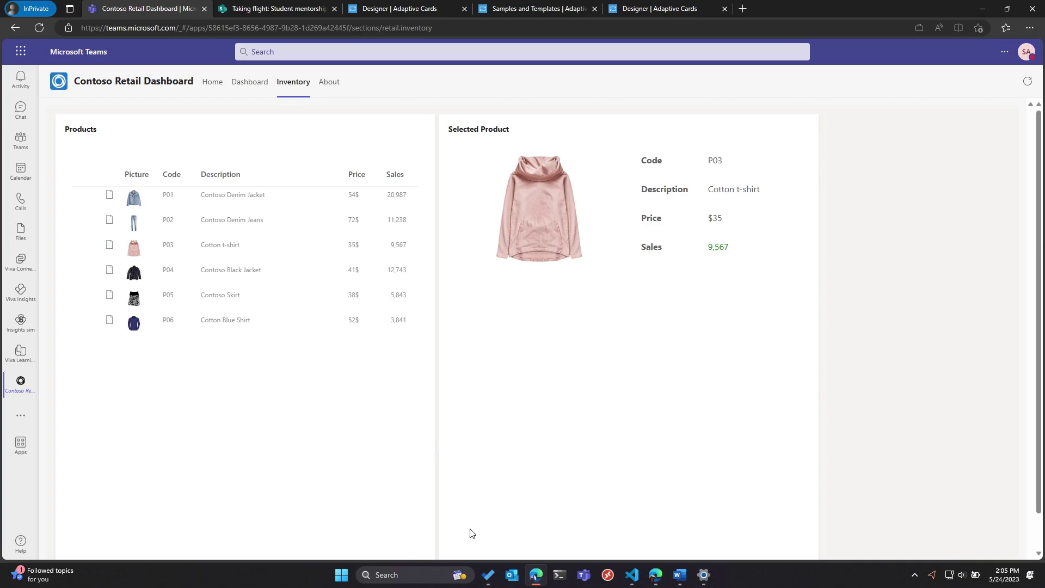
# Step: Switch to the Edge work window with BotACENoAudio.mp4 in Stream and play the video in full screen
pyautogui.click(655, 575)
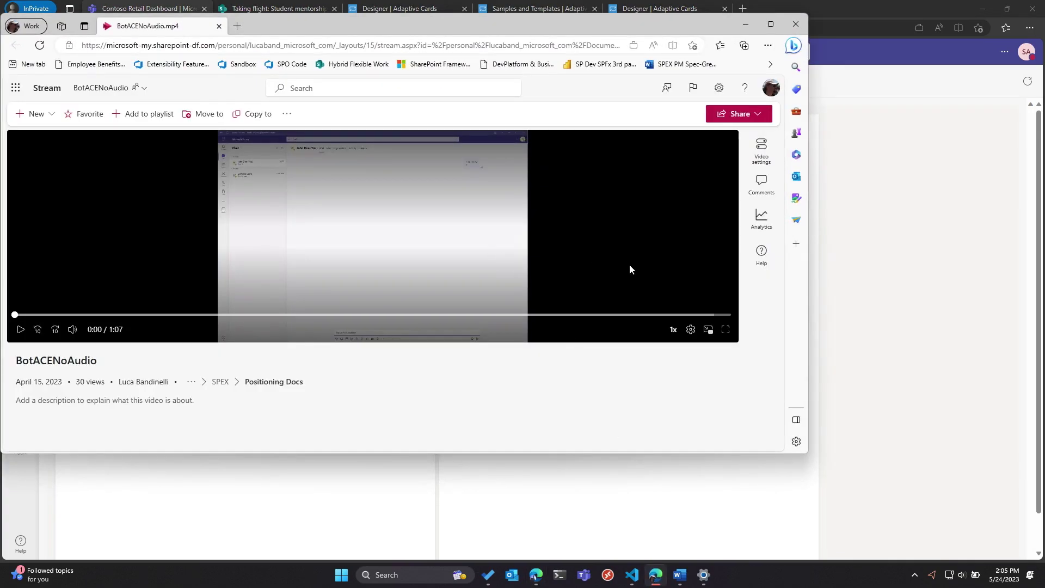
pyautogui.click(730, 338)
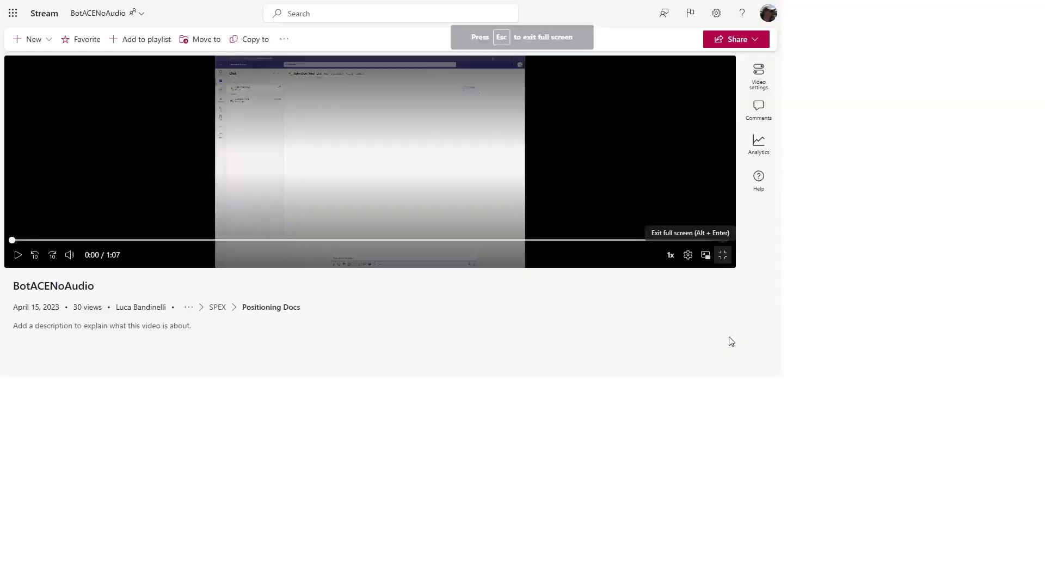
pyautogui.click(11, 577)
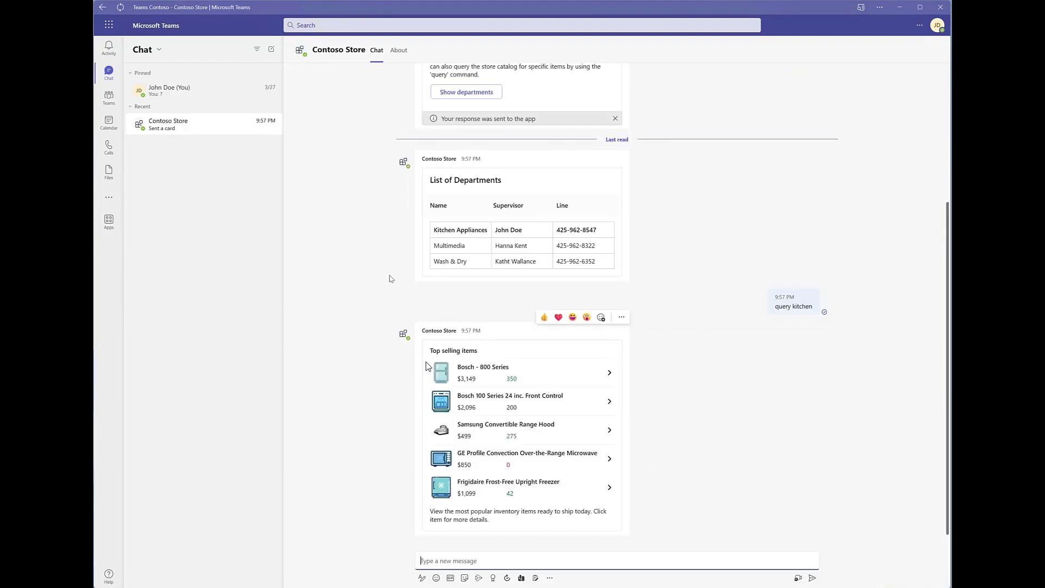
# Step: Open Viva Connections from the Contoso Store chat in Teams and show availability from the Kitchen Appliances department card
pyautogui.click(109, 197)
pyautogui.click(193, 142)
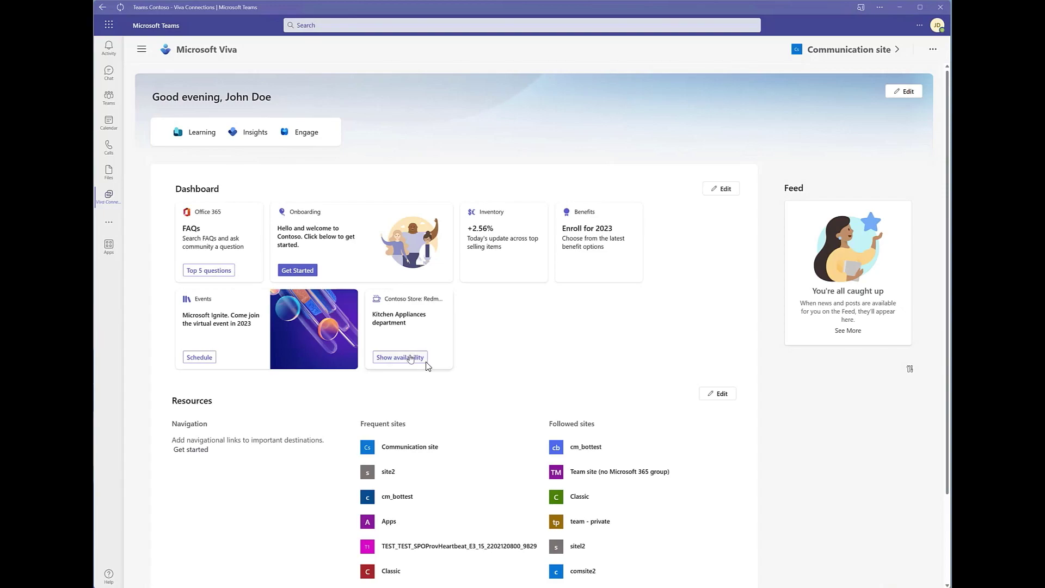
pyautogui.click(410, 358)
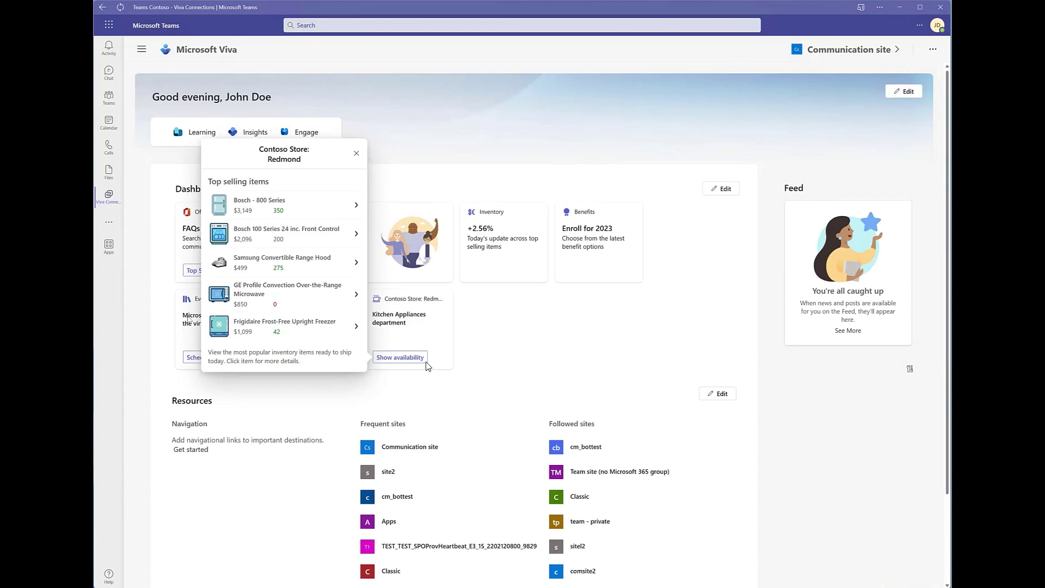
pyautogui.click(426, 362)
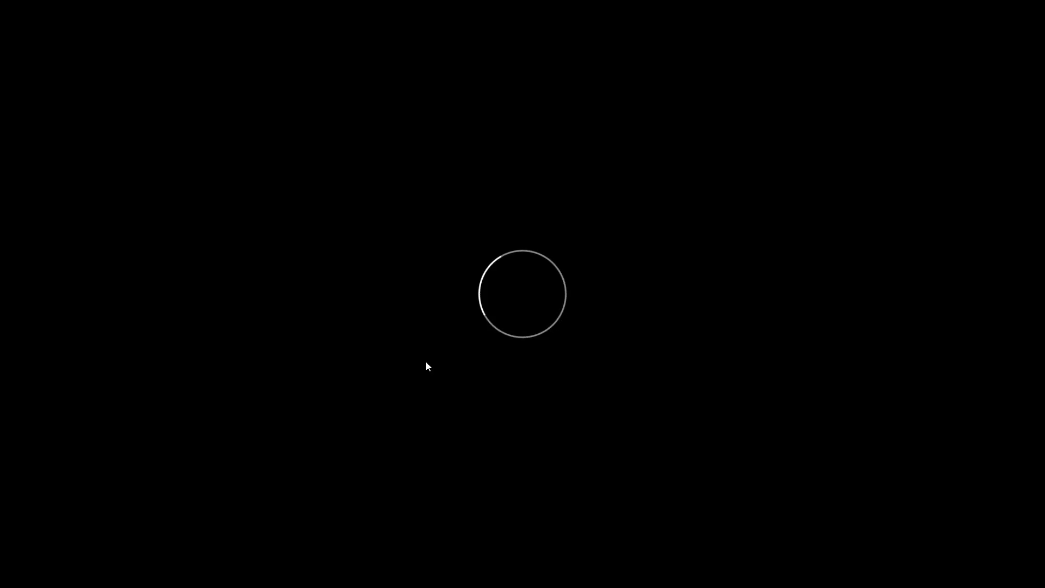